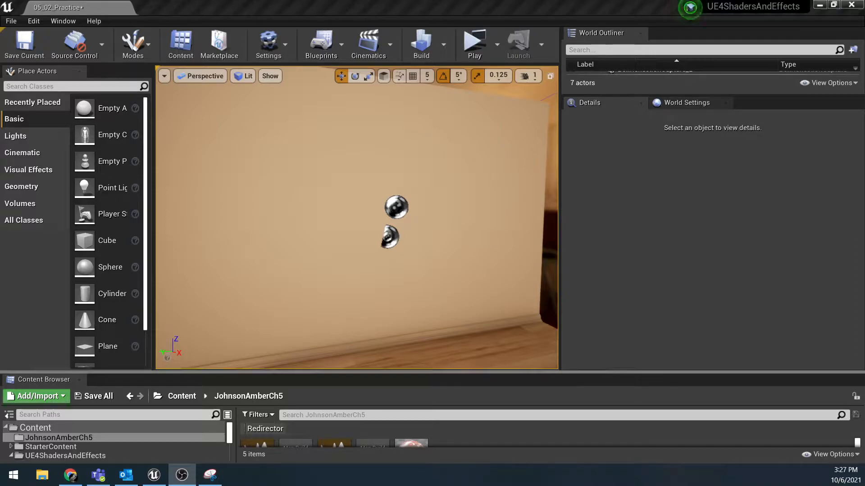
left_click(450, 350)
left_click_drag(406, 372, 400, 215)
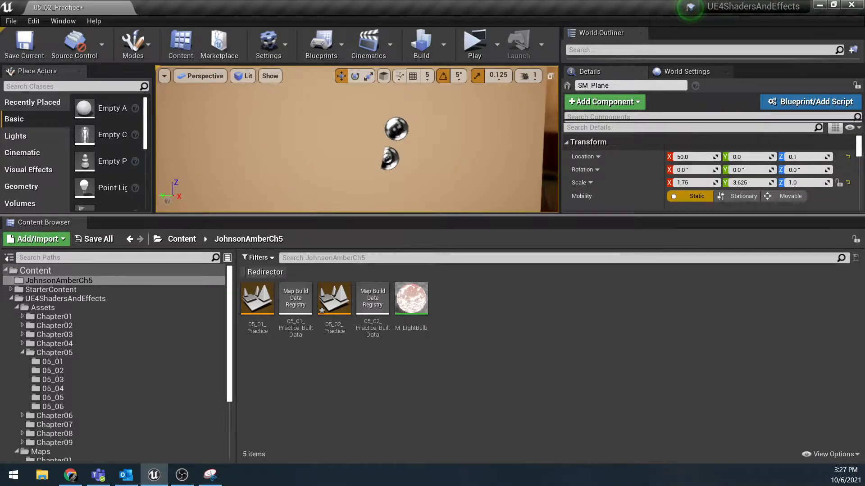
left_click_drag(401, 215, 400, 341)
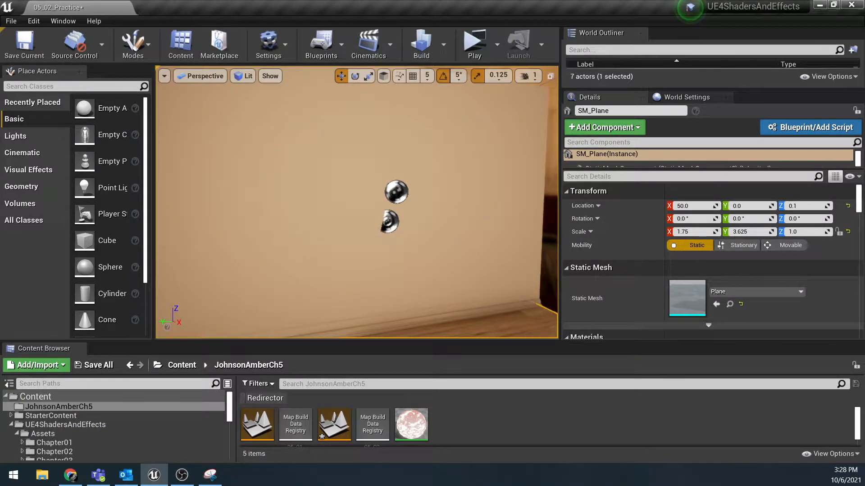
key("alt+Tab")
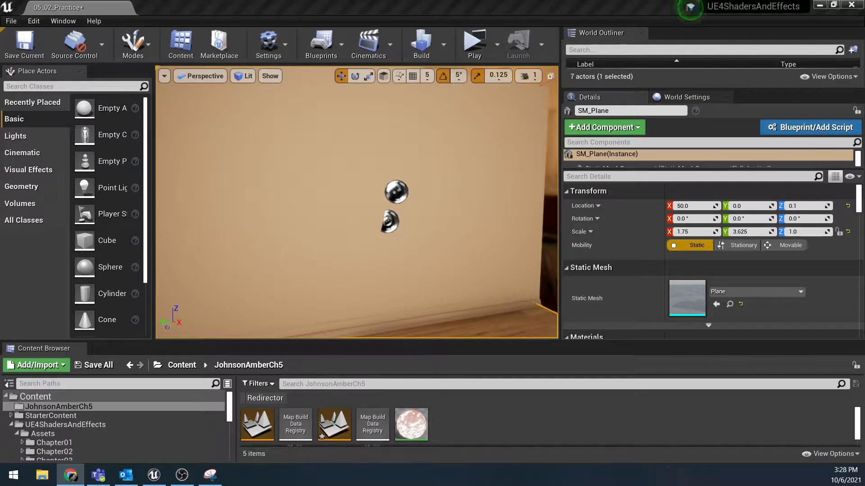
key("alt+Tab")
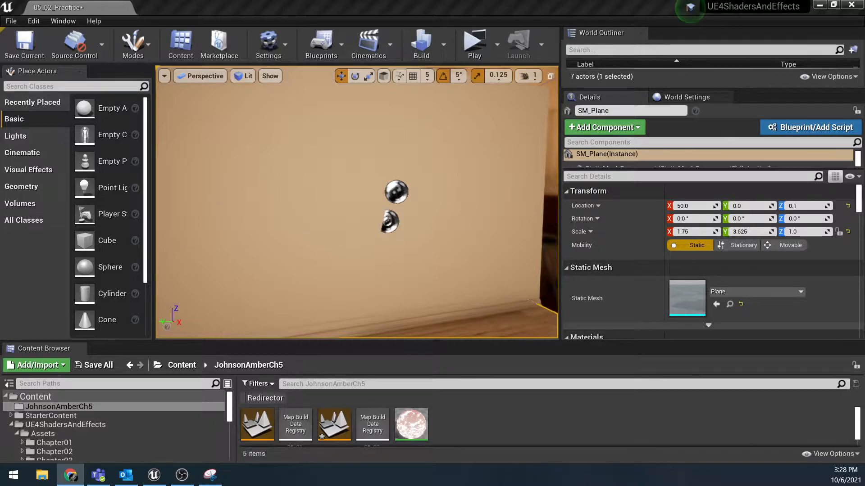
left_click(154, 476)
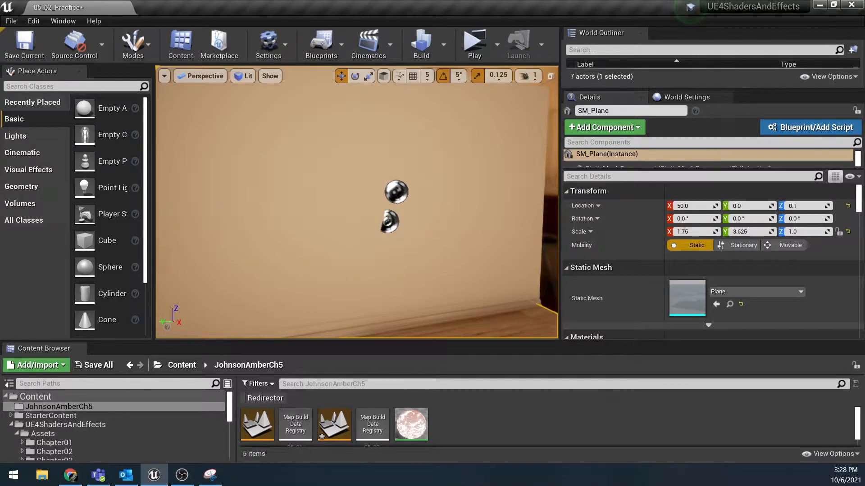
Create a Blueprint Class with Actor as parent in the personal Chapter 5 folder and name it BP_TVScreen_Video.
left_click_drag(361, 341, 360, 253)
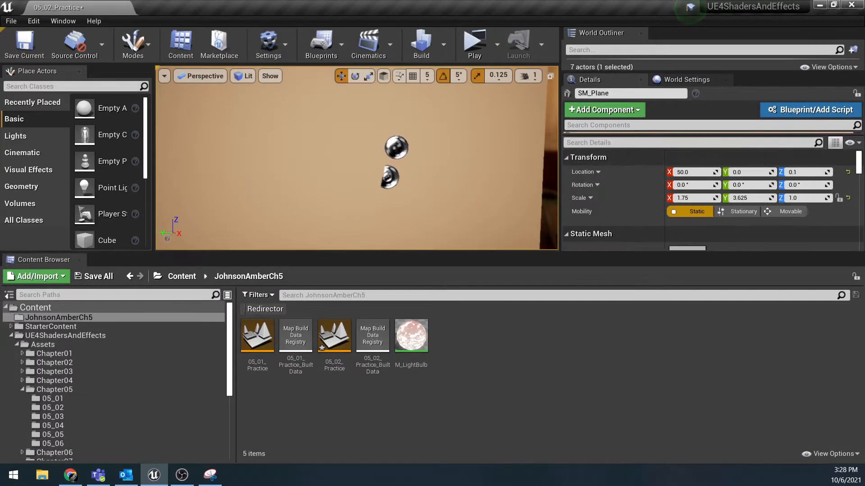
right_click(472, 350)
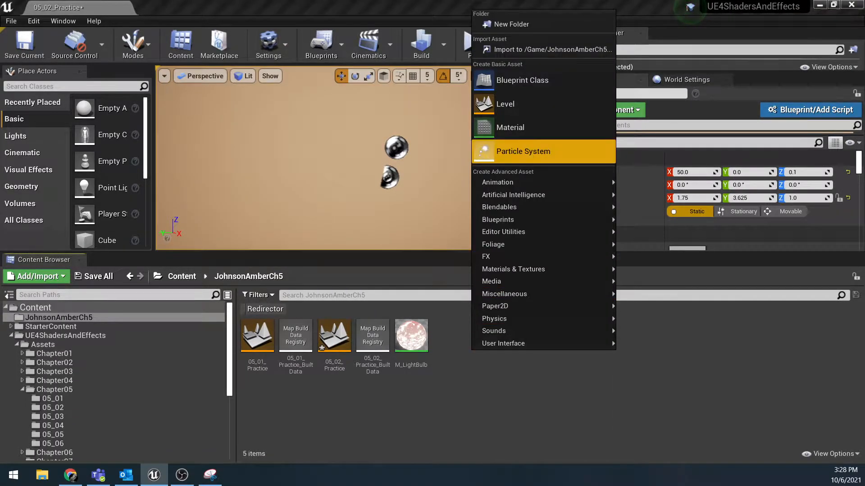
left_click(518, 80)
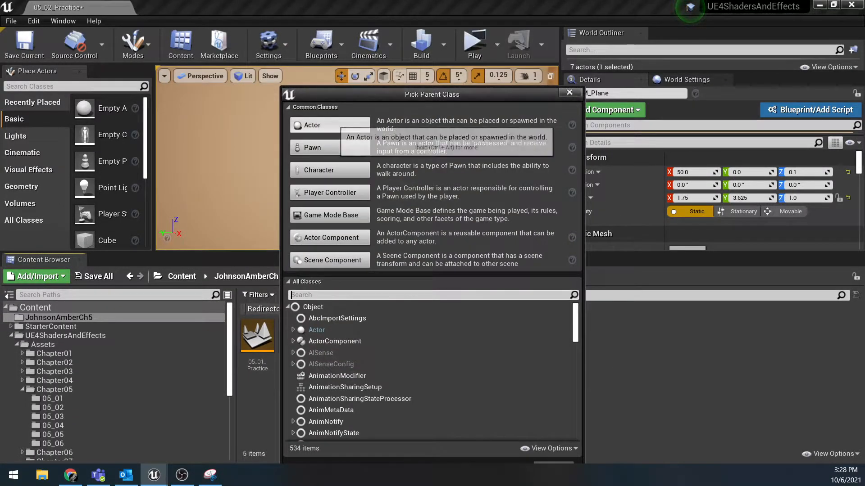
left_click(330, 124)
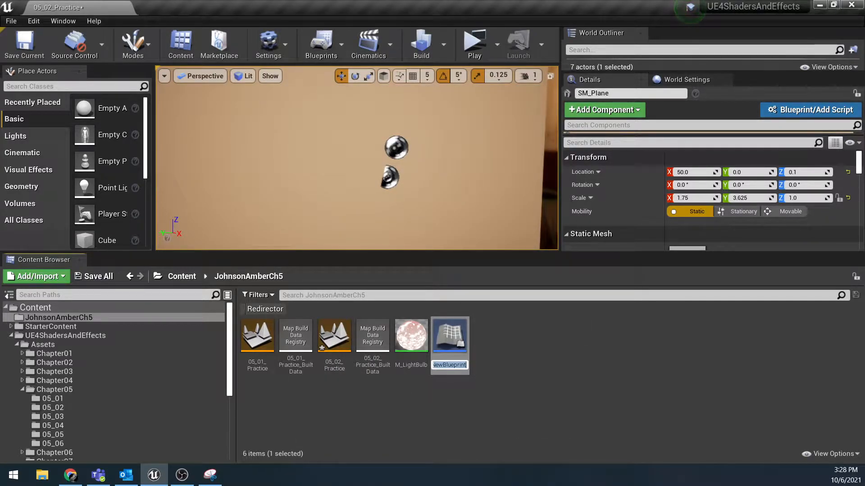
type("BP_")
type("TVScr")
type("een")
type("_Video")
key("Return")
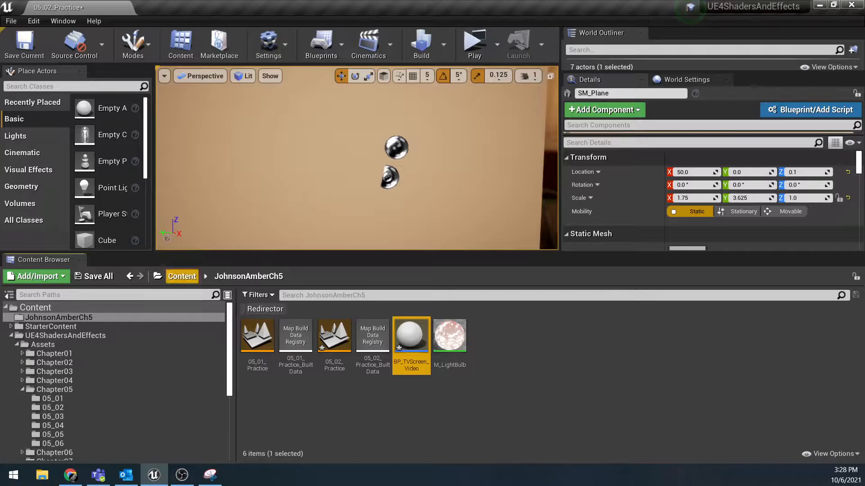
Open BP_TVScreen_Video for editing and search all project content for "TV" assets.
double_click(409, 350)
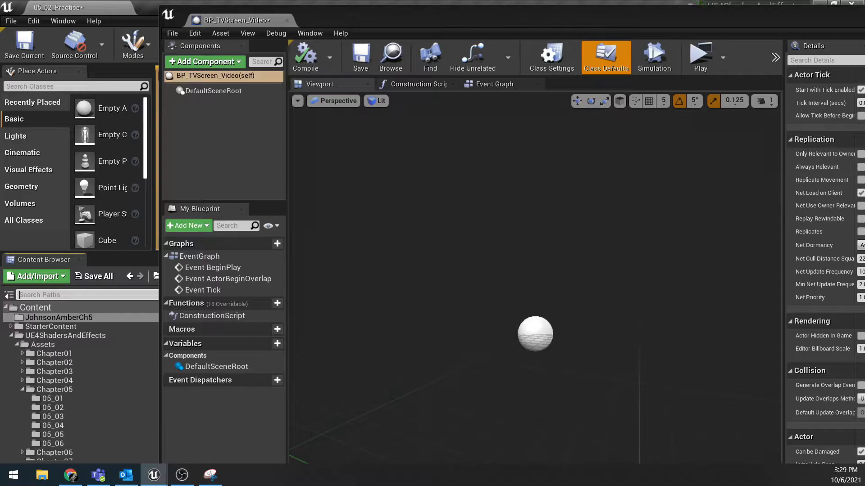
type("TV")
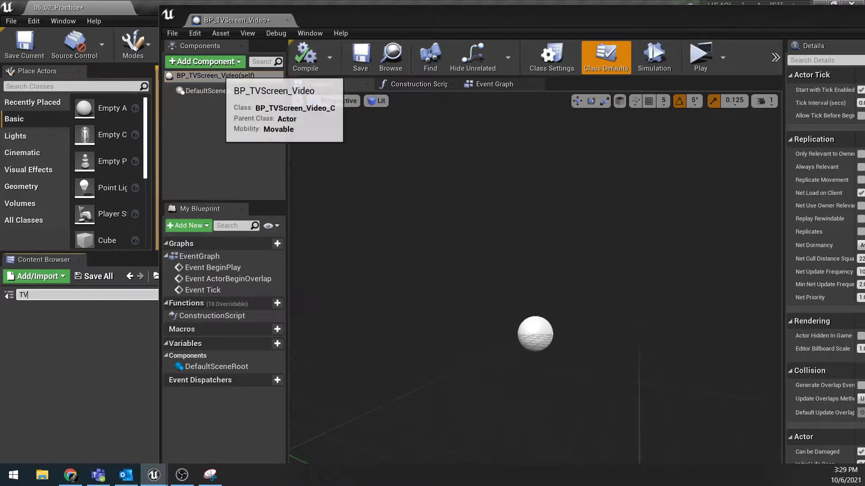
left_click_drag(360, 19, 795, 31)
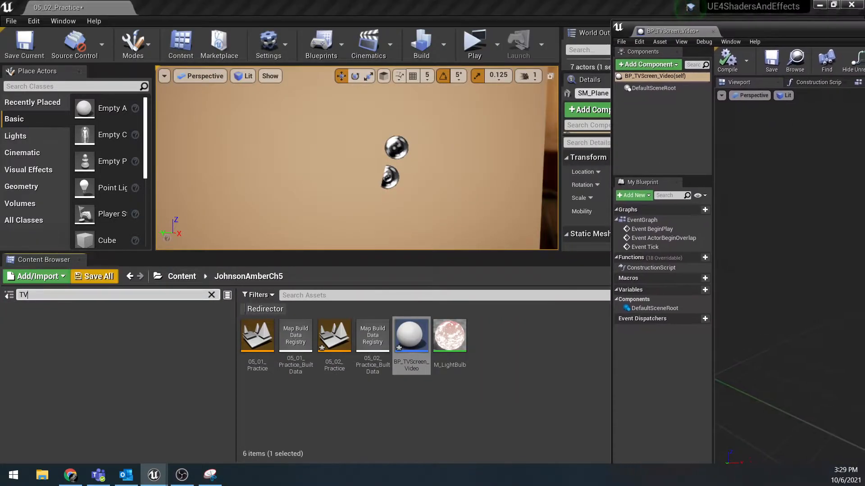
left_click(211, 295)
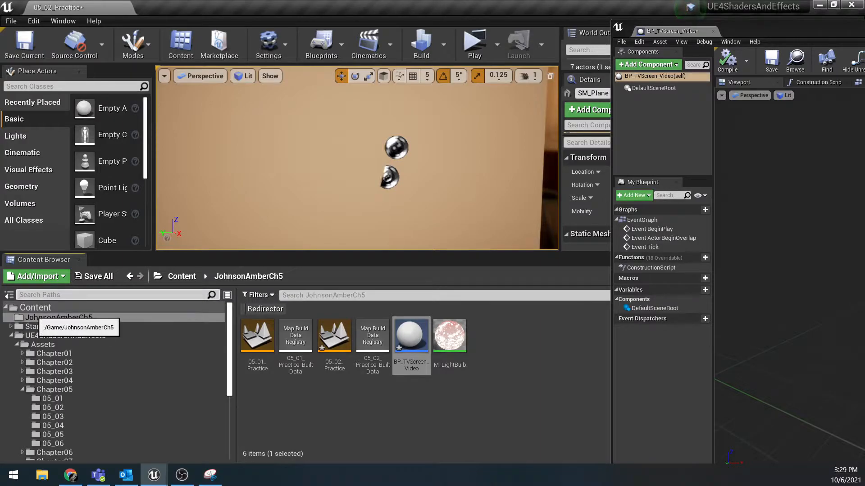
left_click(35, 307)
type("TV")
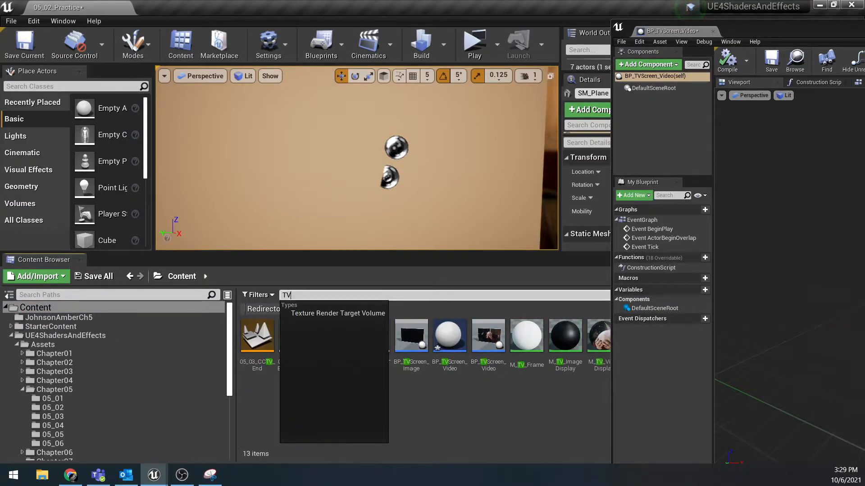
key("Return")
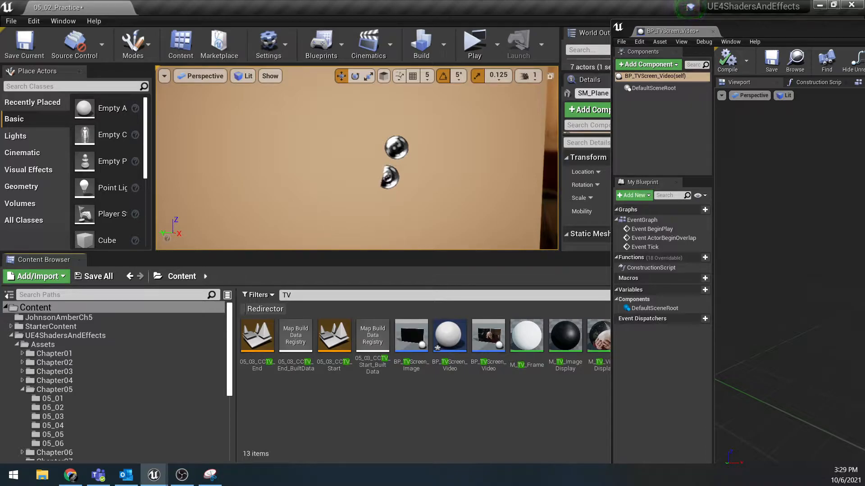
Add the SM_TV_Screen static mesh to BP_TVScreen_Video and make it the root component in place of DefaultSceneRoot.
left_click_drag(611, 315, 791, 316)
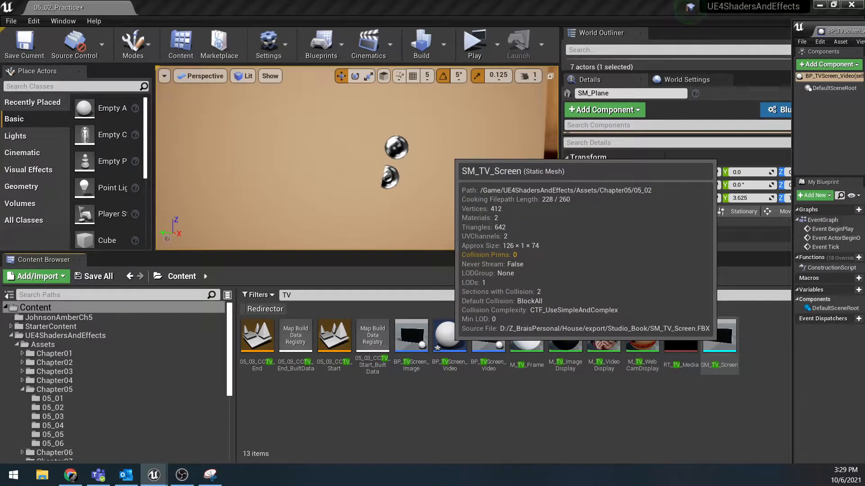
left_click_drag(855, 24, 122, 24)
left_click_drag(720, 336, 99, 120)
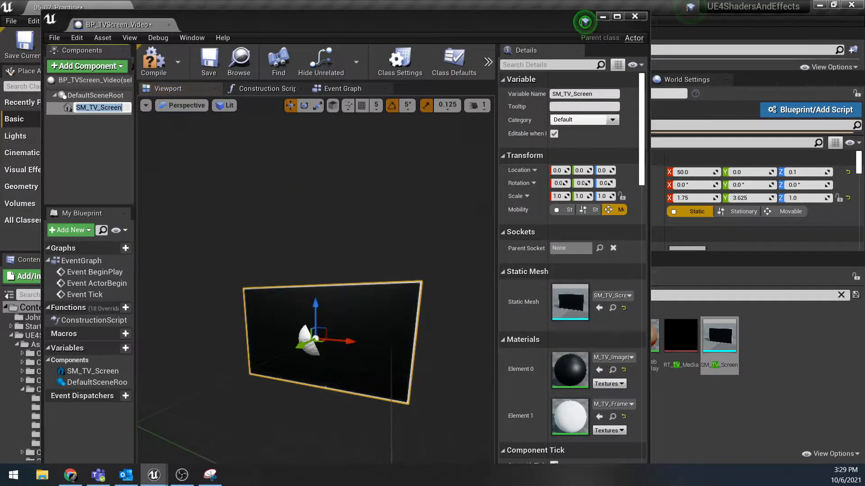
left_click_drag(78, 107, 88, 101)
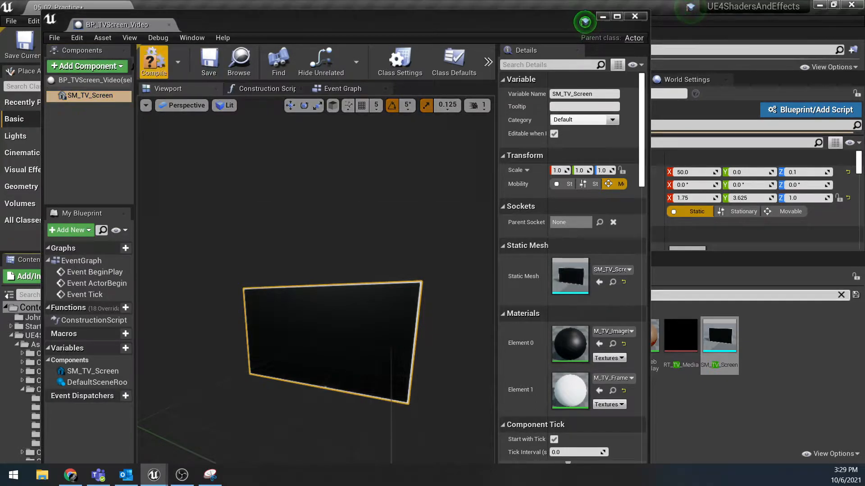
Compile and save BP_TVScreen_Video, and close its editor.
left_click(153, 61)
left_click(209, 61)
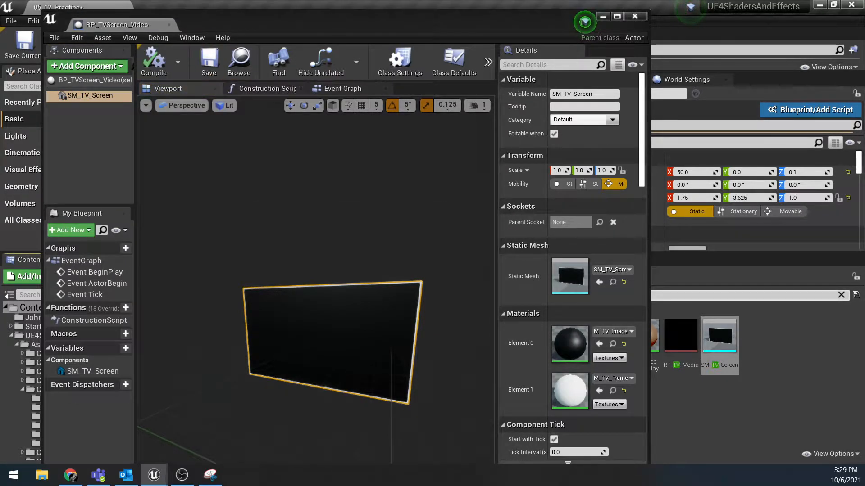
left_click(635, 16)
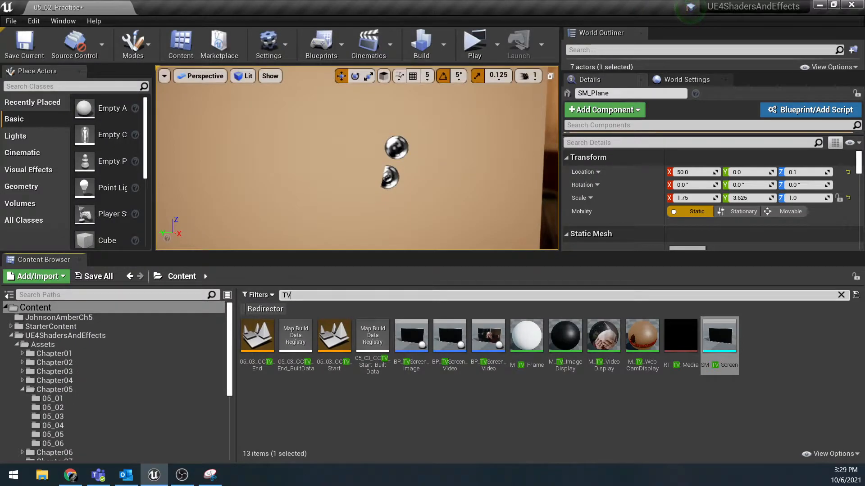
Place BP_TVScreen_Video on the level's wall, rotate it -90° about Z and move it to about -7.9 in X.
left_click(58, 318)
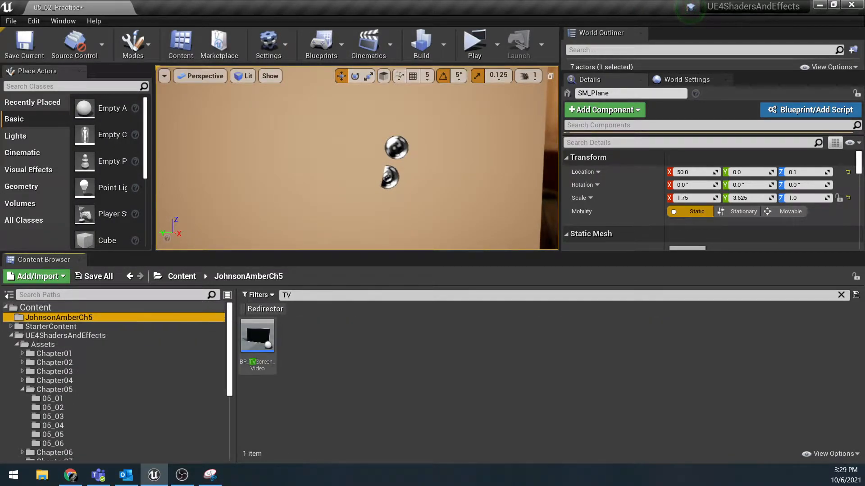
left_click_drag(258, 335, 378, 174)
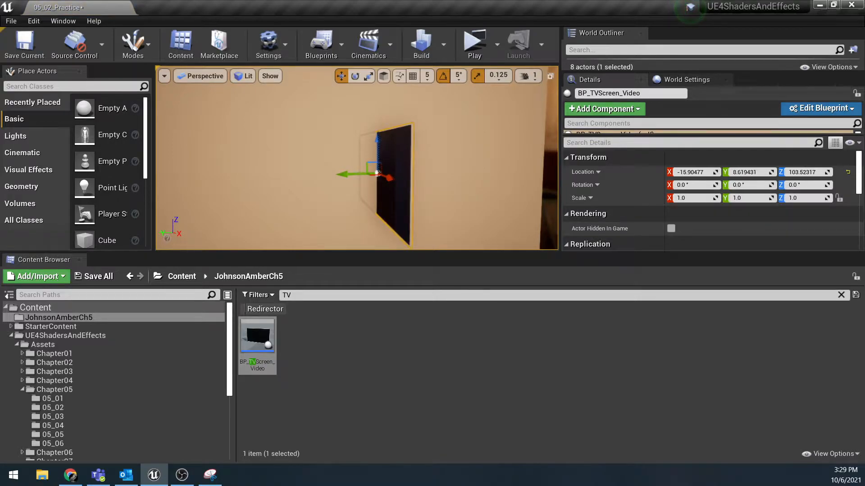
key("e")
left_click_drag(396, 180, 516, 184)
key("w")
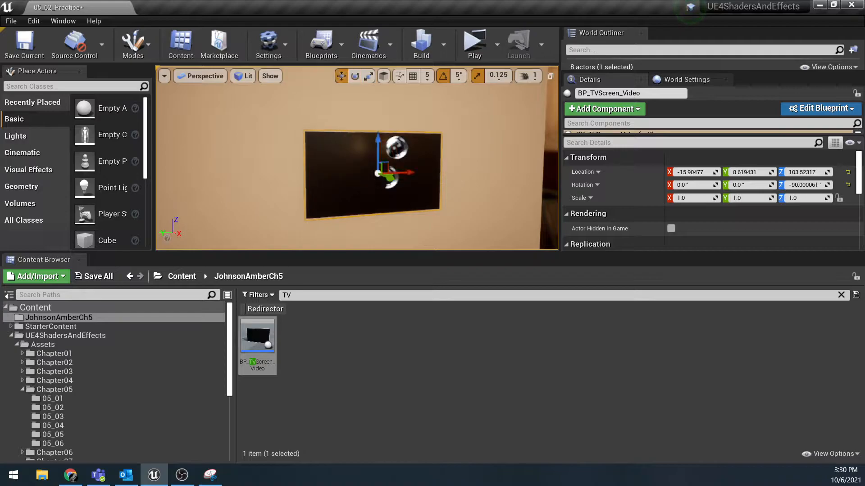
left_click_drag(390, 178, 395, 181)
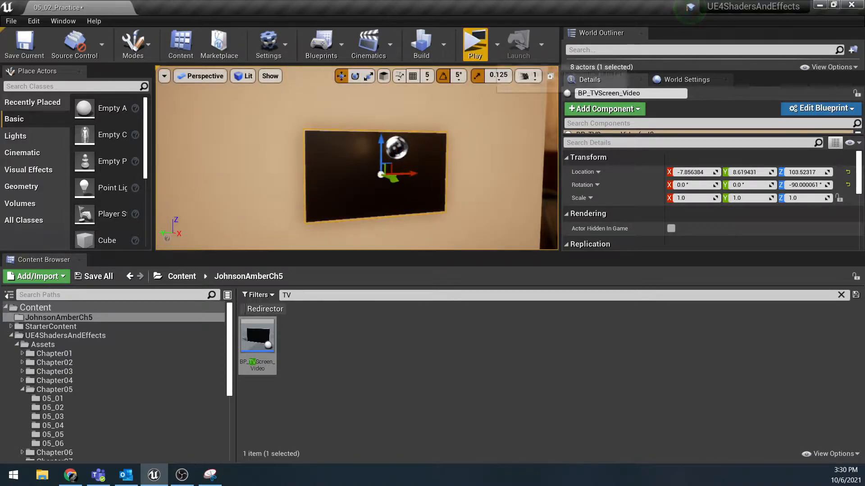
Play the level to examine the TV screen on the wall, and stop the preview.
left_click(475, 45)
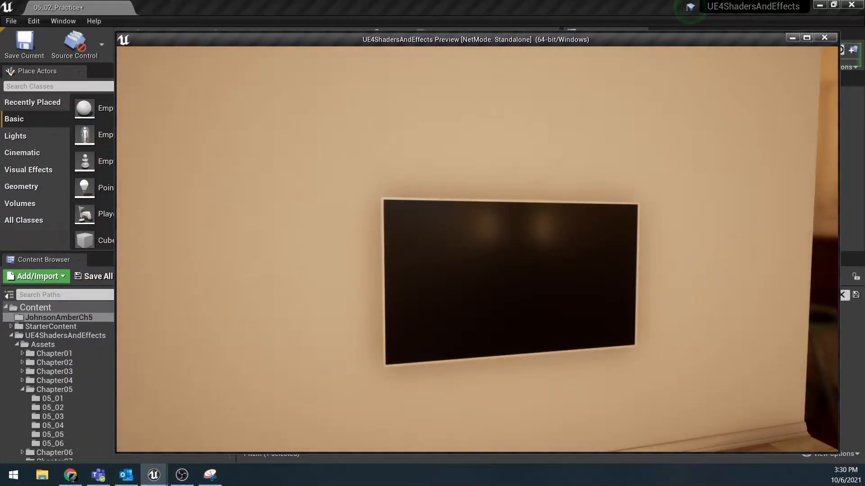
key("Escape")
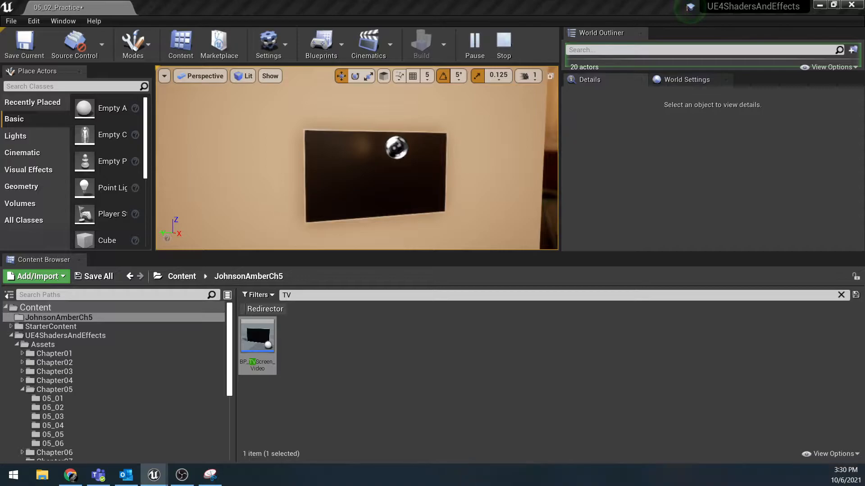
left_click(504, 43)
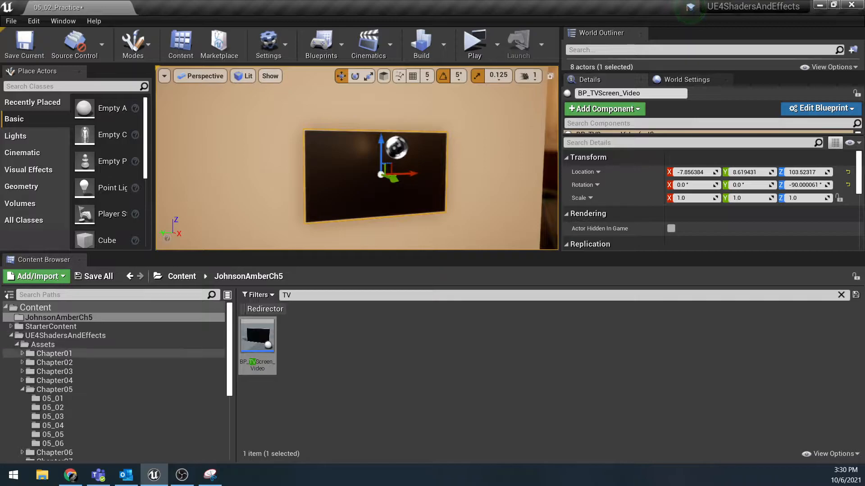
Clear the asset search and create a Media Player named MP_TV with a linked video output MediaTexture in the personal Chapter 5 folder.
left_click(51, 327)
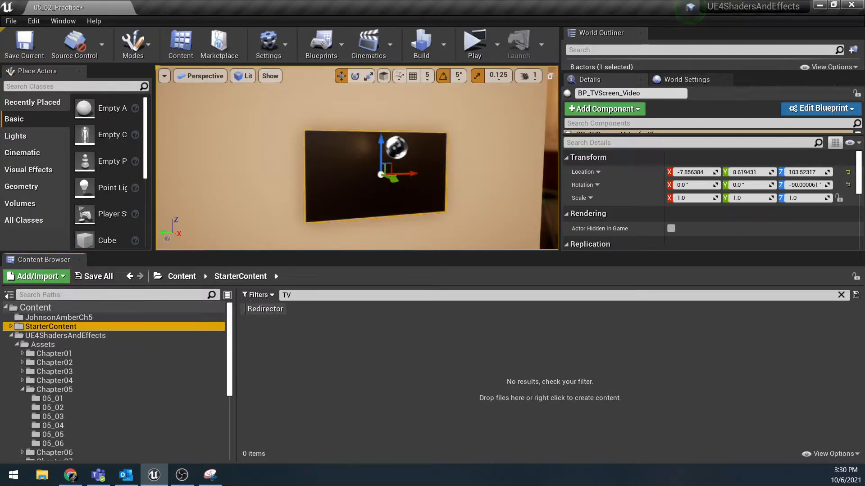
left_click(840, 295)
left_click(86, 317)
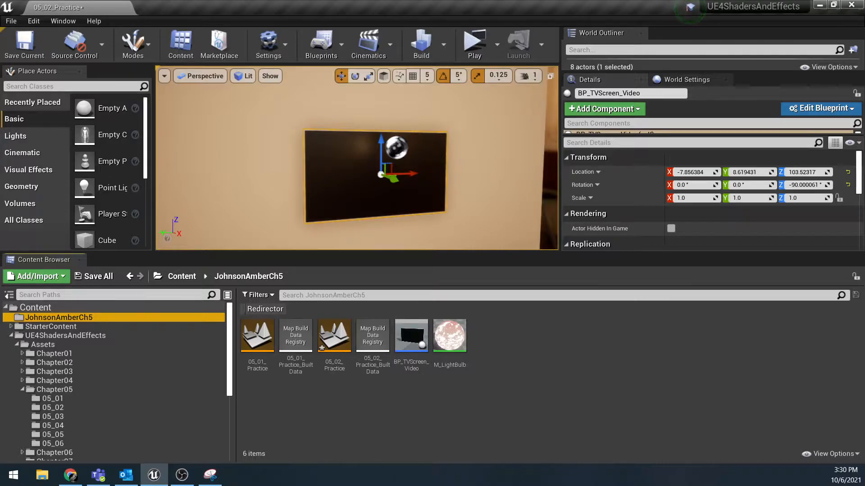
right_click(527, 397)
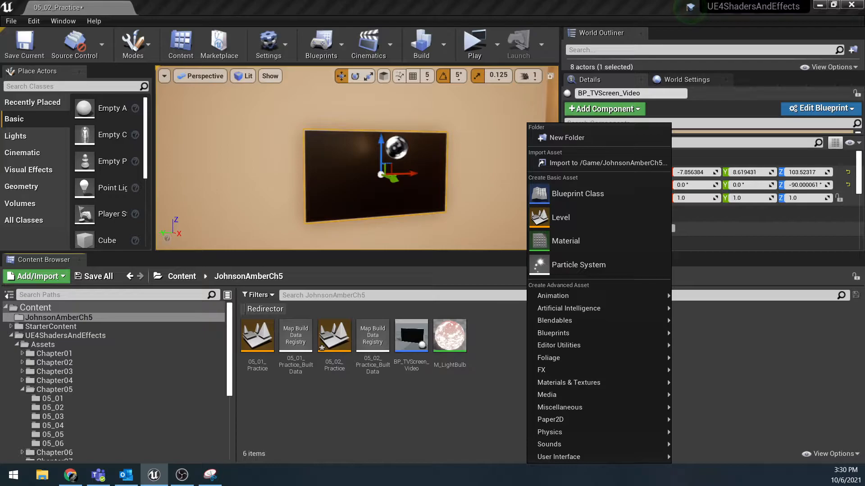
mouse_move(586, 395)
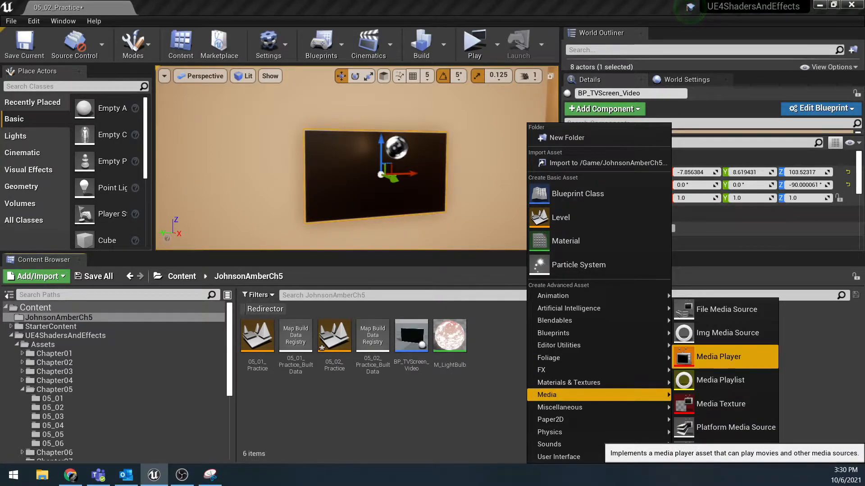
left_click(718, 356)
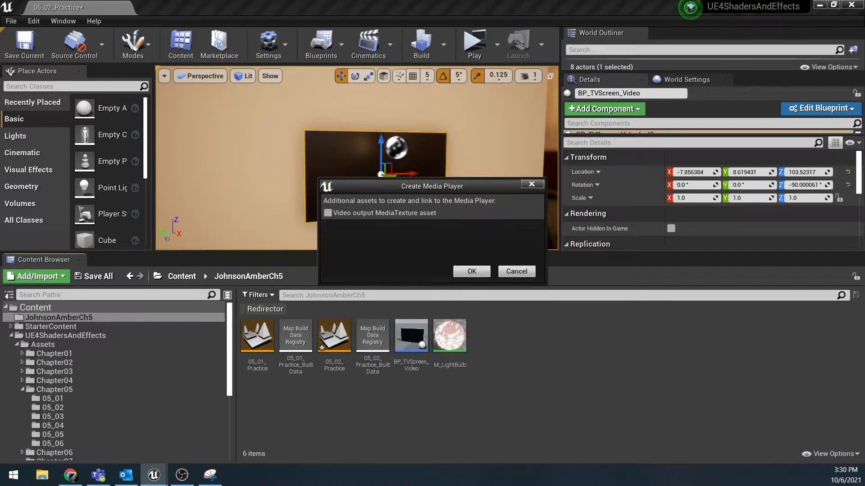
left_click(328, 213)
left_click(472, 272)
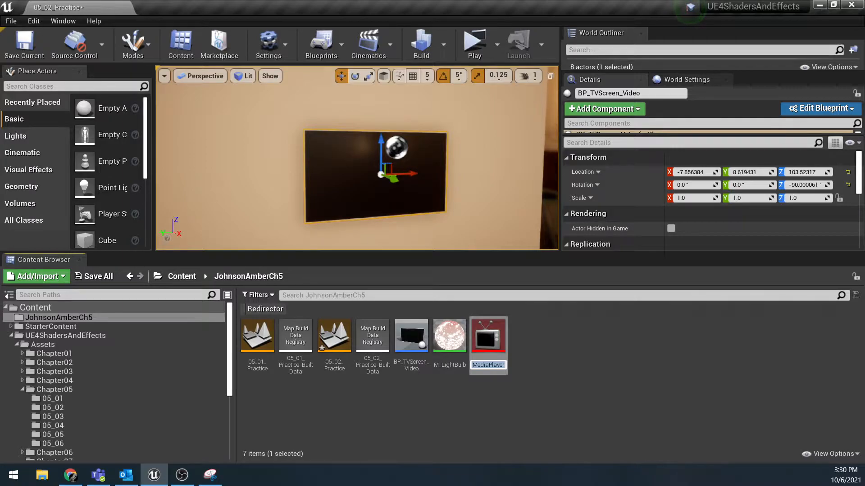
type("MP_")
type("TV")
key("Return")
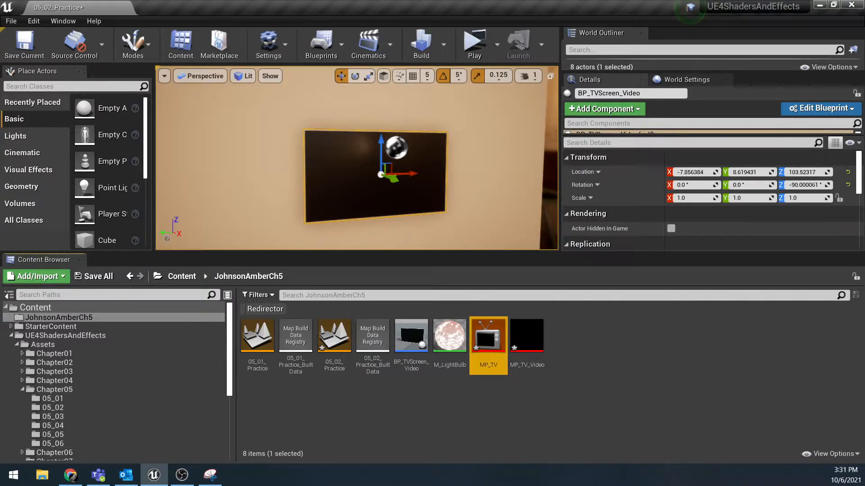
Create a Stream Media Source named SMS_TV in the personal Chapter 5 folder.
right_click(575, 354)
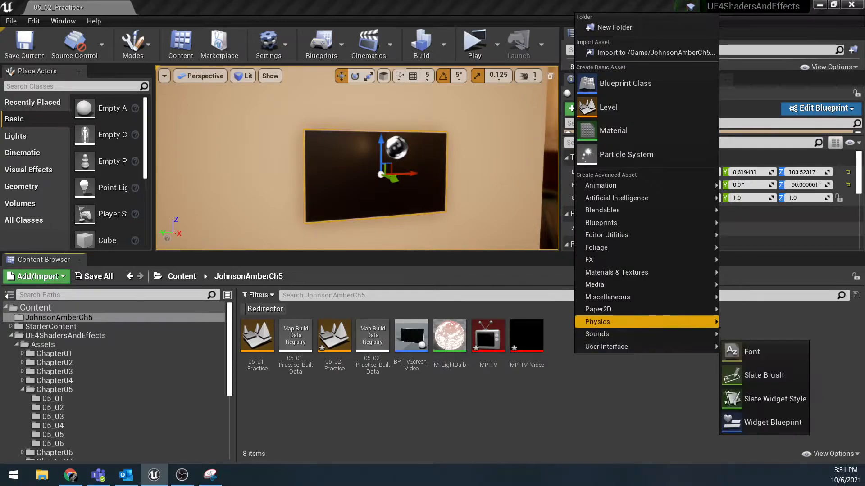
mouse_move(631, 284)
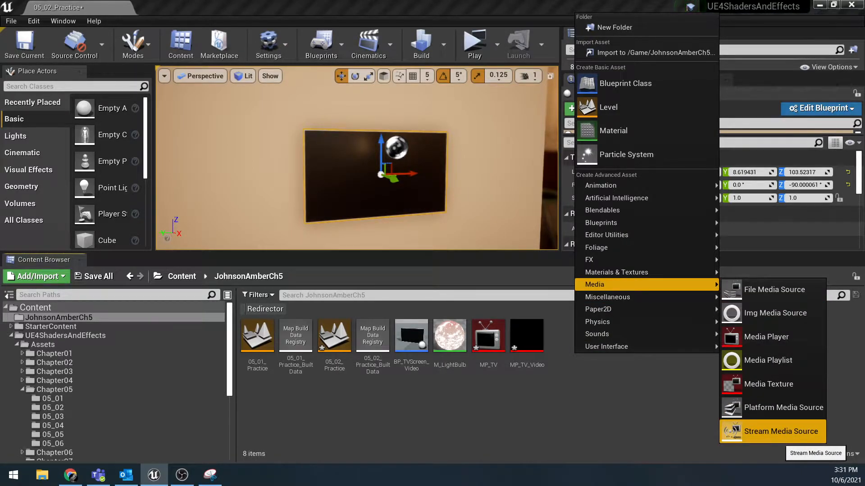
left_click(780, 431)
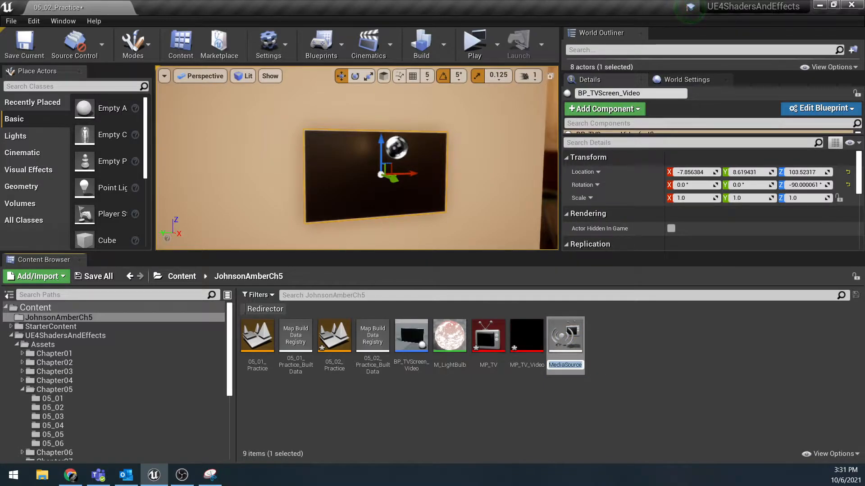
type("SMS_TV")
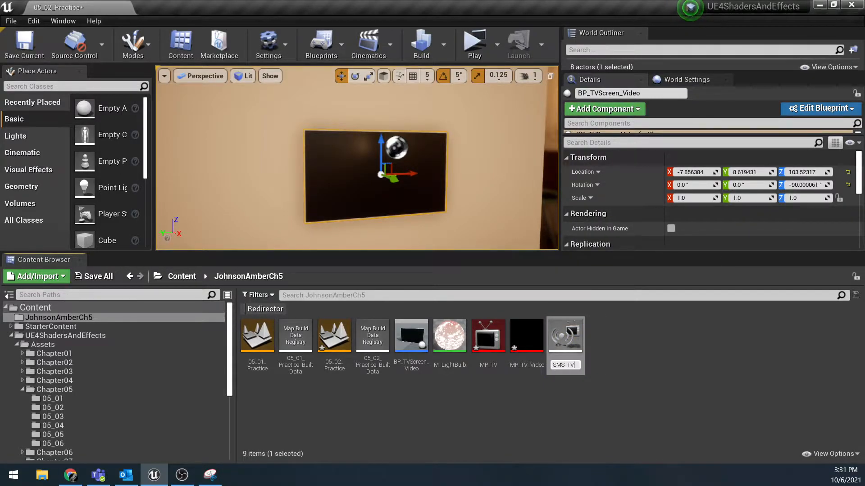
key("Return")
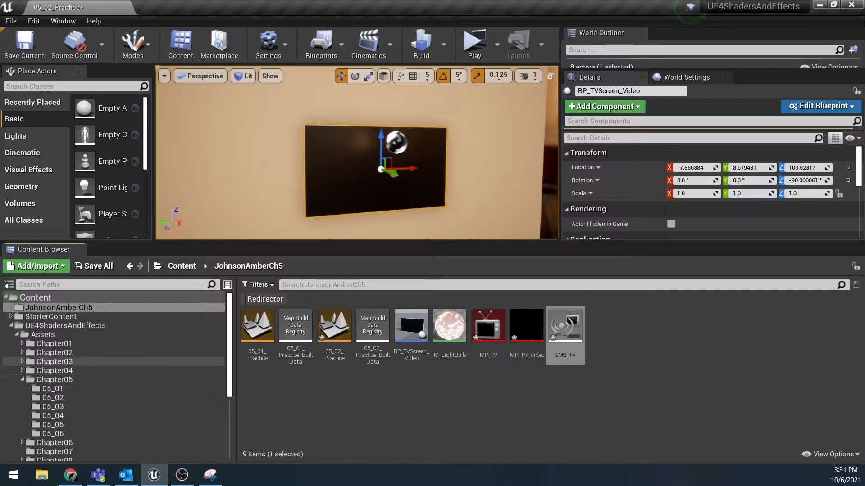
Copy the M_TV_ImageDisplay material from Assets/Chapter05/05_02 into the personal Chapter 5 folder.
left_click(22, 379)
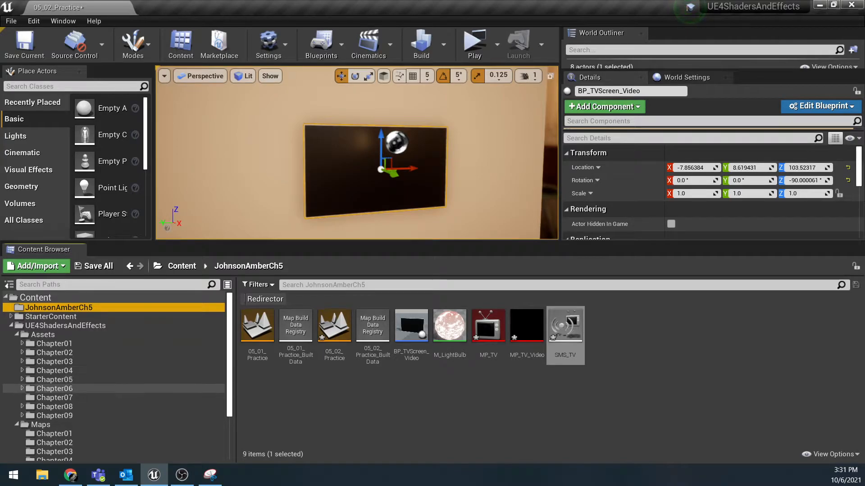
left_click(54, 380)
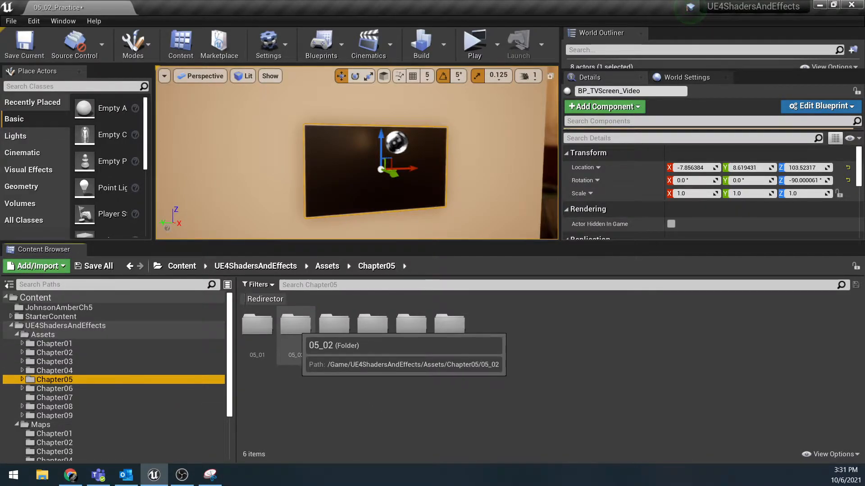
double_click(295, 323)
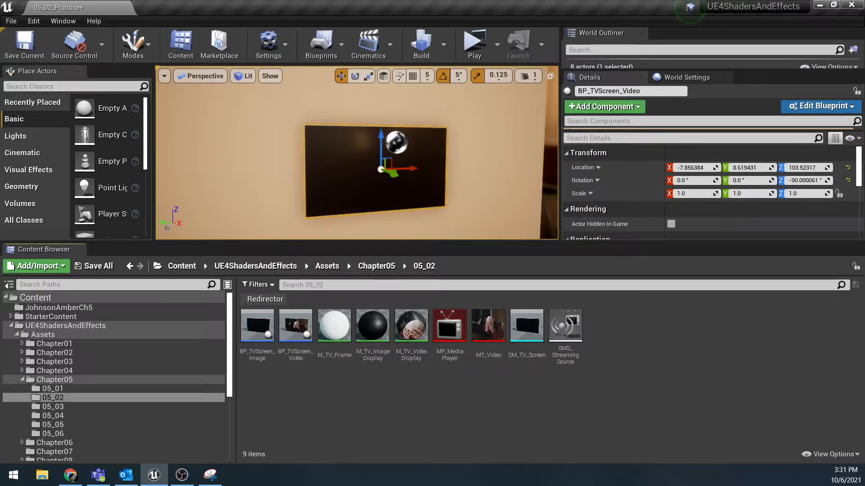
left_click(372, 327)
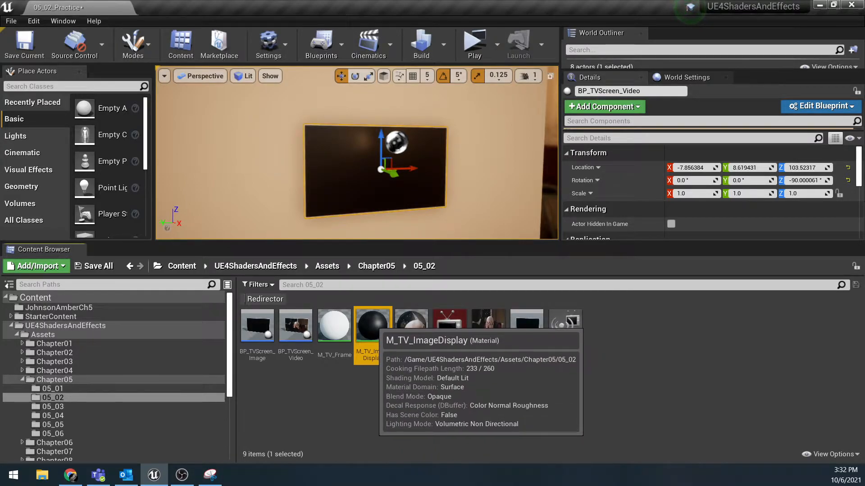
left_click_drag(373, 326, 85, 309)
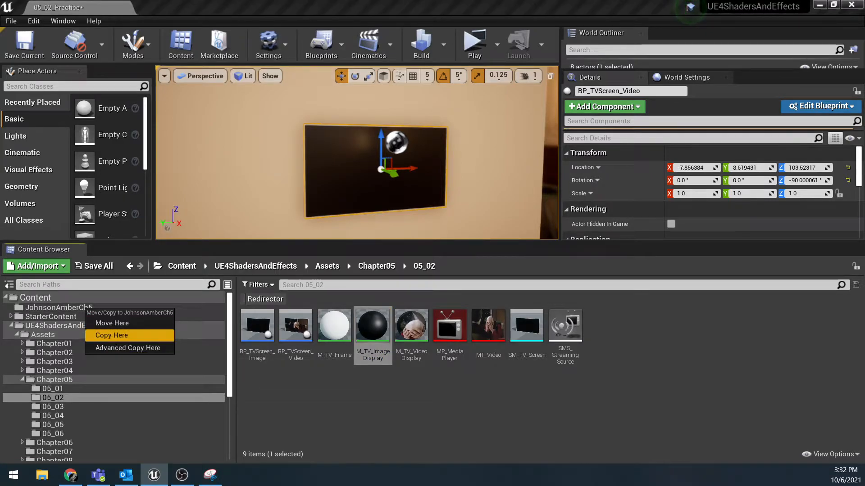
left_click(111, 336)
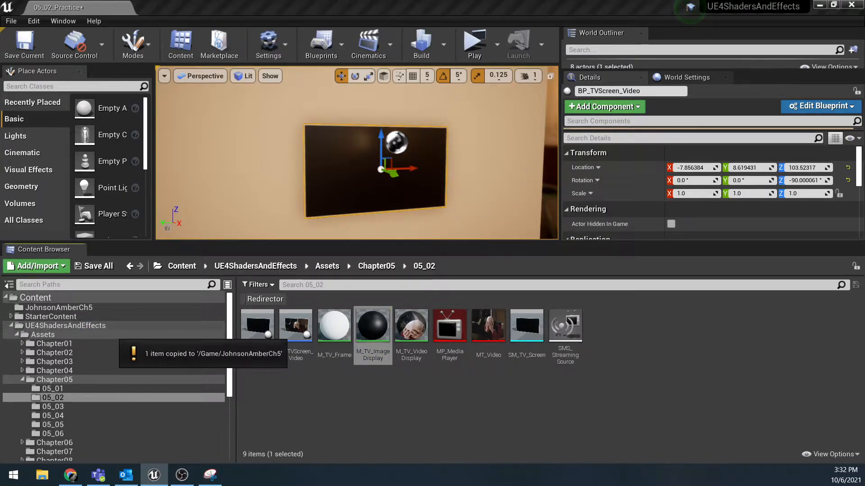
left_click(417, 401)
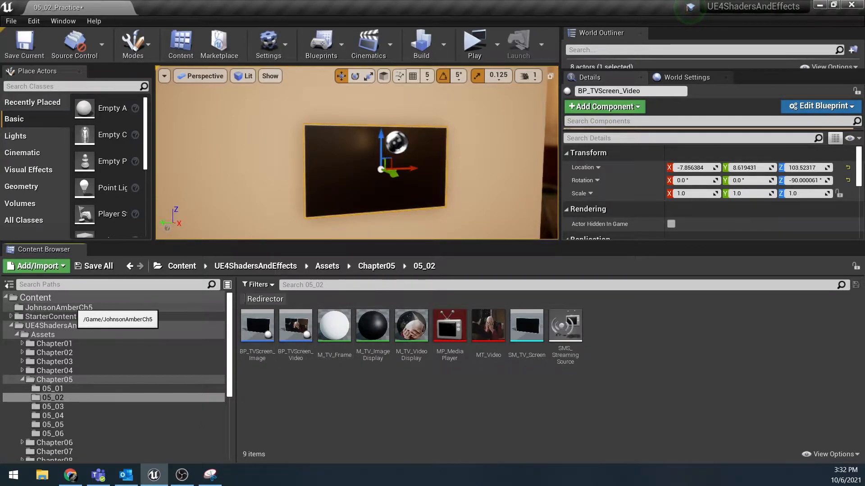
Rename the copied M_TV_ImageDisplay material in the personal Chapter 5 folder as M_TV_VidDisplay.
left_click(72, 308)
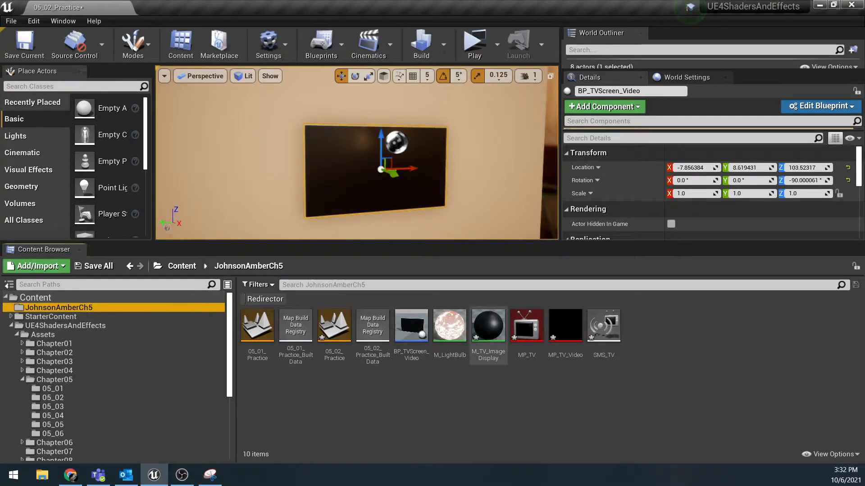
right_click(489, 326)
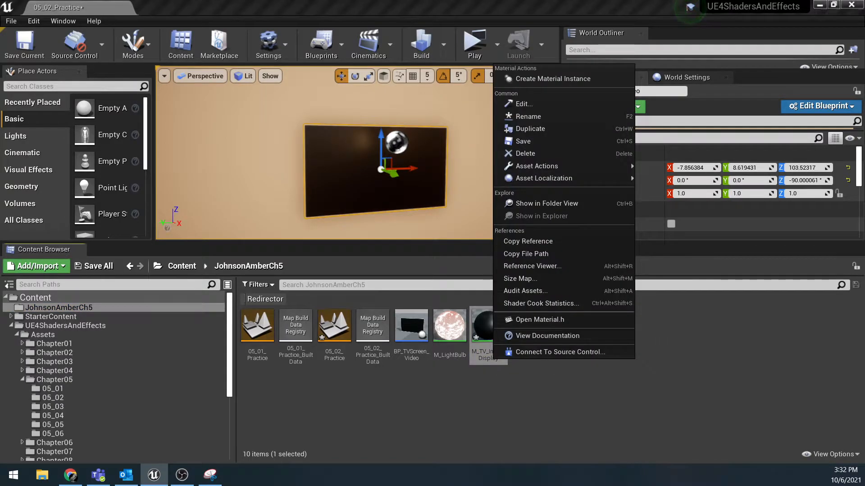
left_click(541, 117)
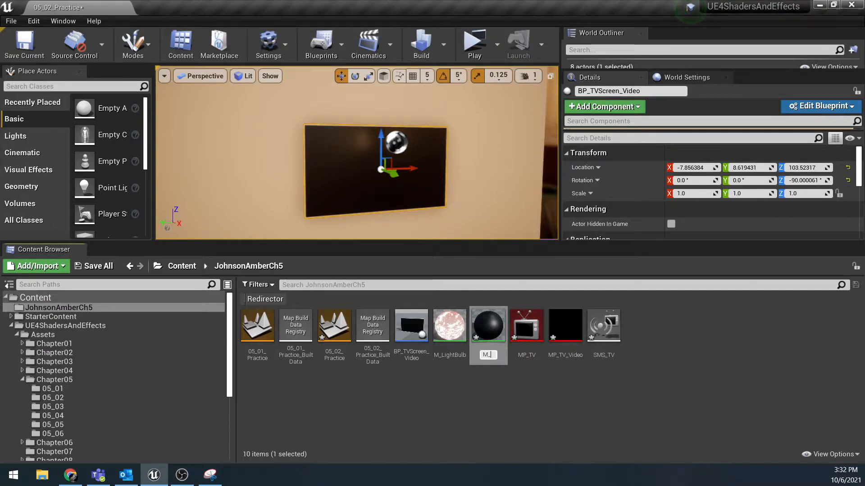
type("M_TV")
key("Return")
type("_")
type("Vi")
type("dDi")
type("splay")
key("Return")
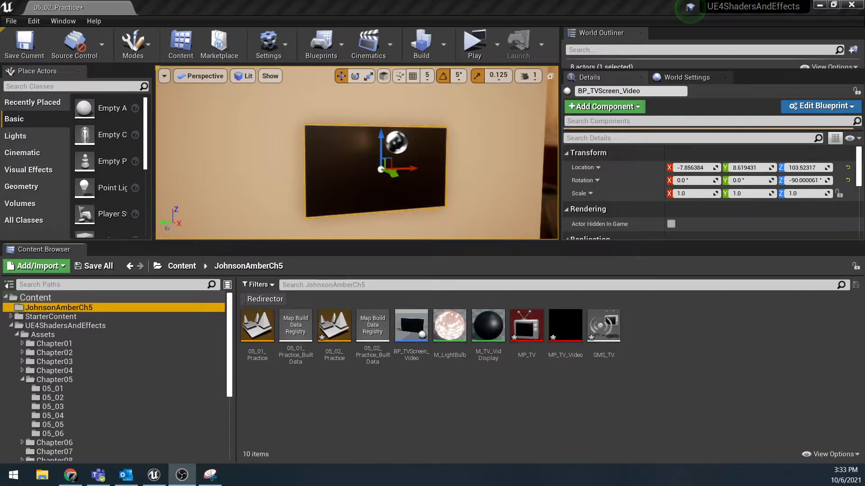
Open the M_TV_VidDisplay material and bring up the texture settings of its RenderTarget node.
mouse_move(488, 327)
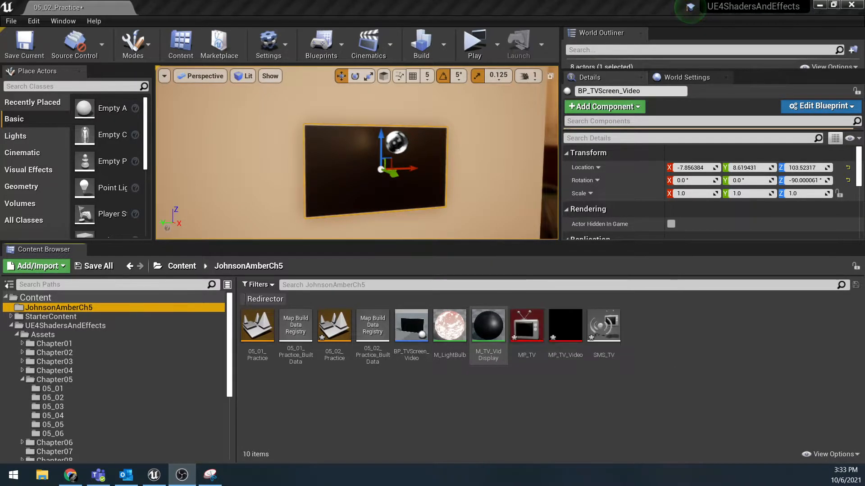
double_click(489, 325)
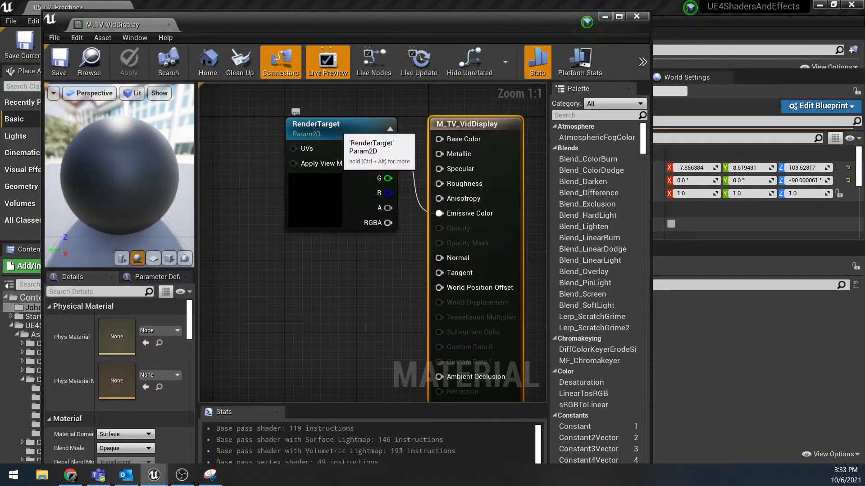
left_click_drag(339, 127, 329, 127)
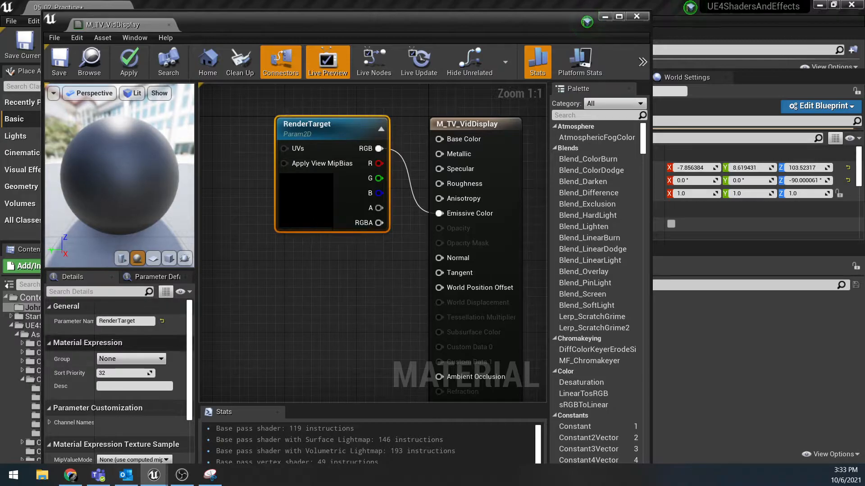
scroll(116, 378, "down", 3)
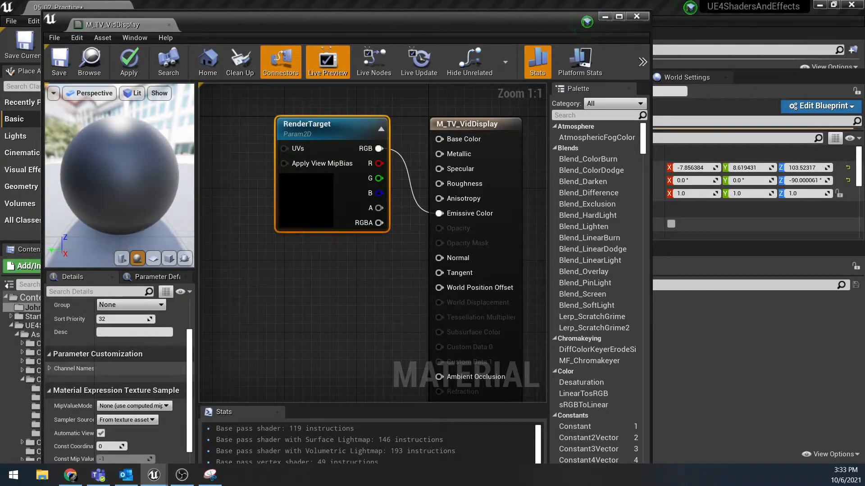
scroll(117, 383, "down", 5)
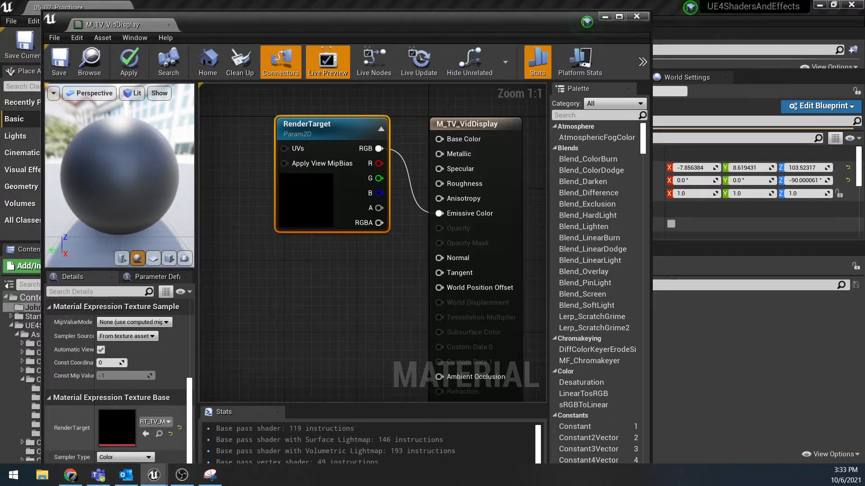
Assign the MT_Video media texture to the RenderTarget node.
left_click(155, 422)
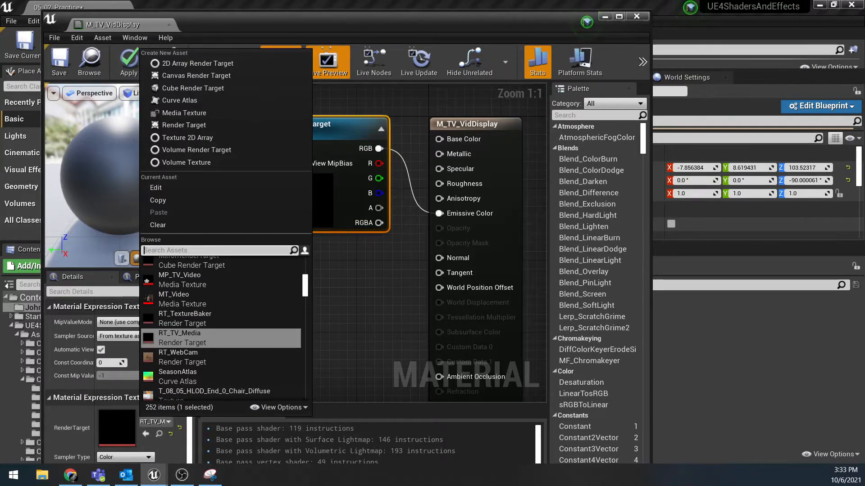
type("MT")
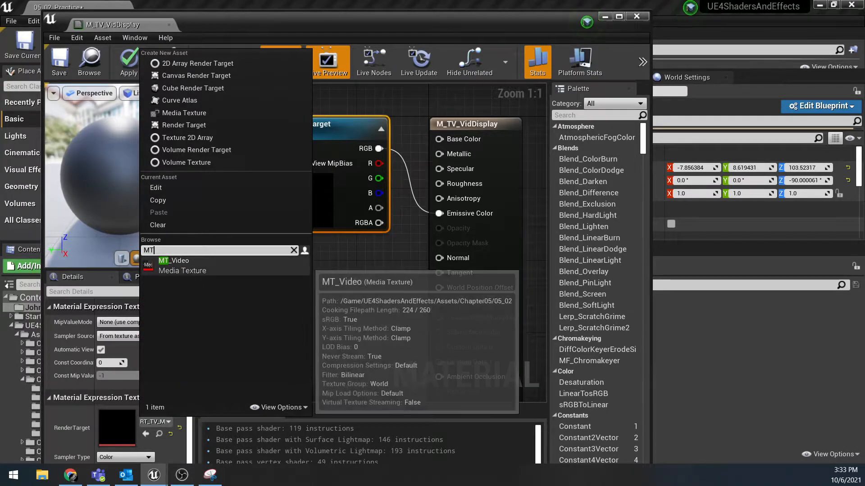
left_click(180, 265)
Assign the MP_TV_Video media texture from the personal folder to the RenderTarget node, then apply, save and close the material.
left_click_drag(271, 22, 849, 63)
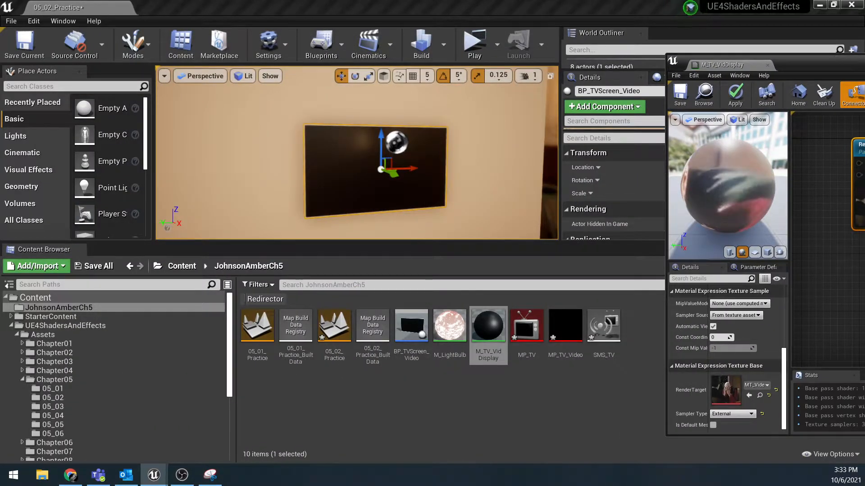
left_click_drag(565, 326, 724, 389)
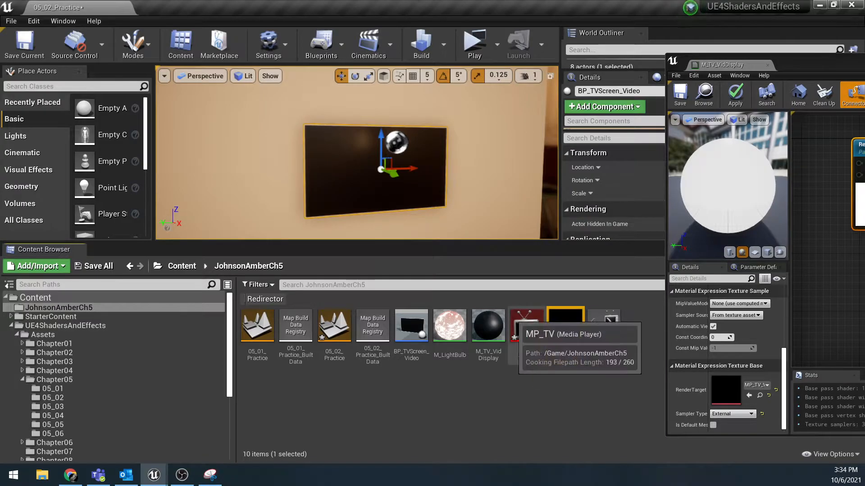
left_click_drag(810, 63, 302, 107)
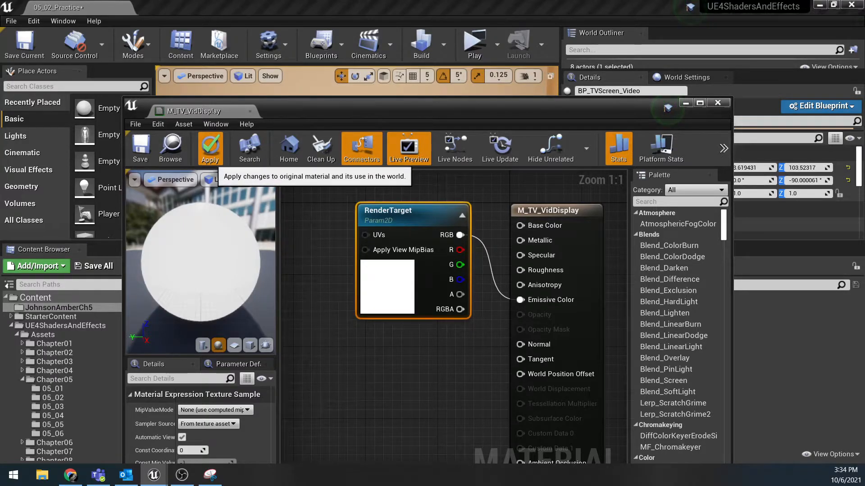
left_click(210, 149)
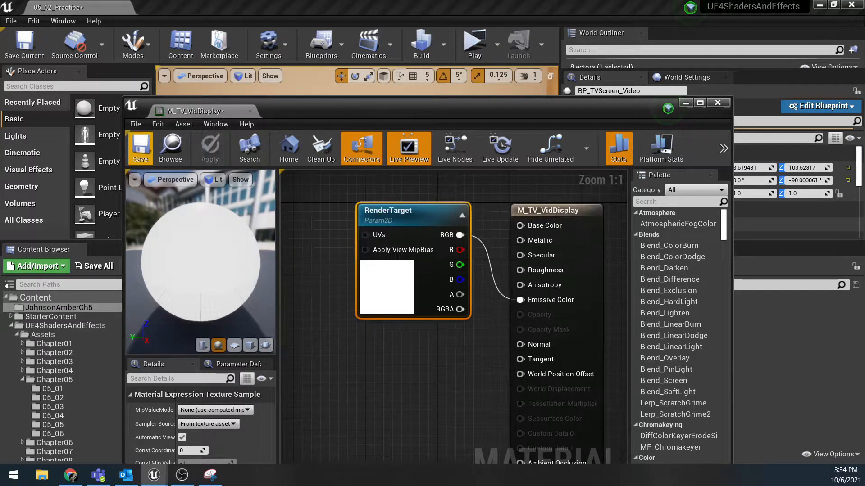
left_click(141, 146)
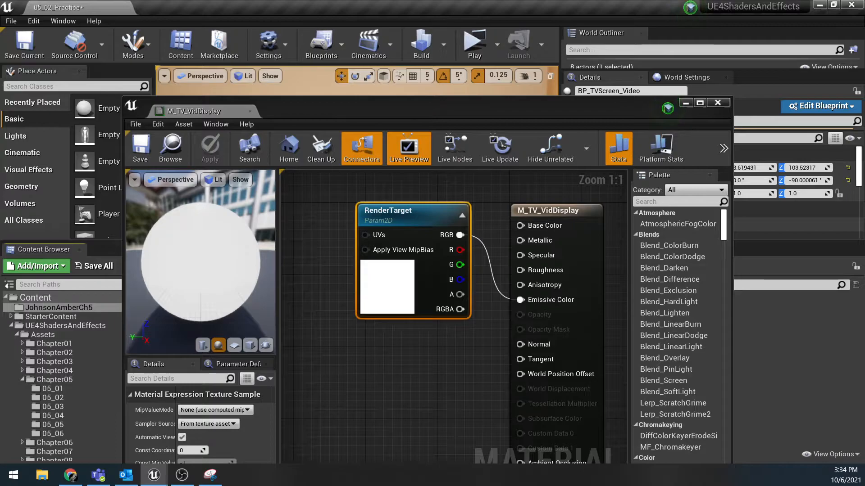
left_click(717, 103)
left_click(469, 398)
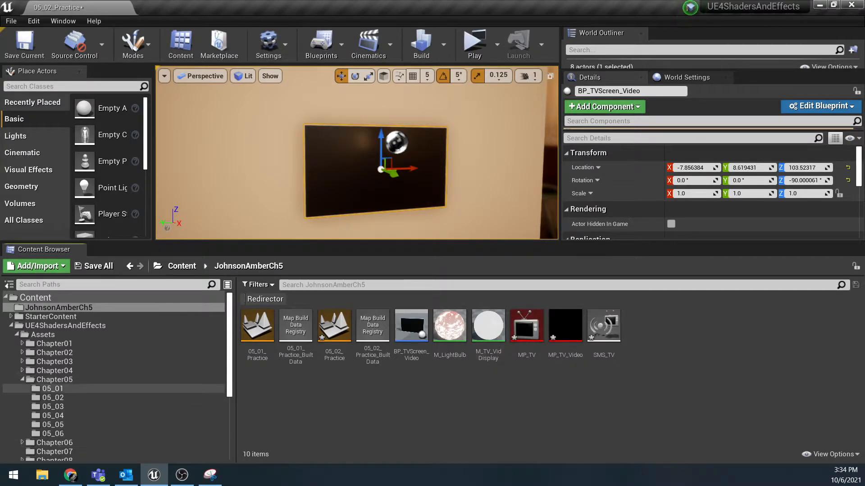
Reopen M_TV_VidDisplay to examine its RenderTarget node alongside the MP_TV_Video asset, and close the material editor.
double_click(489, 325)
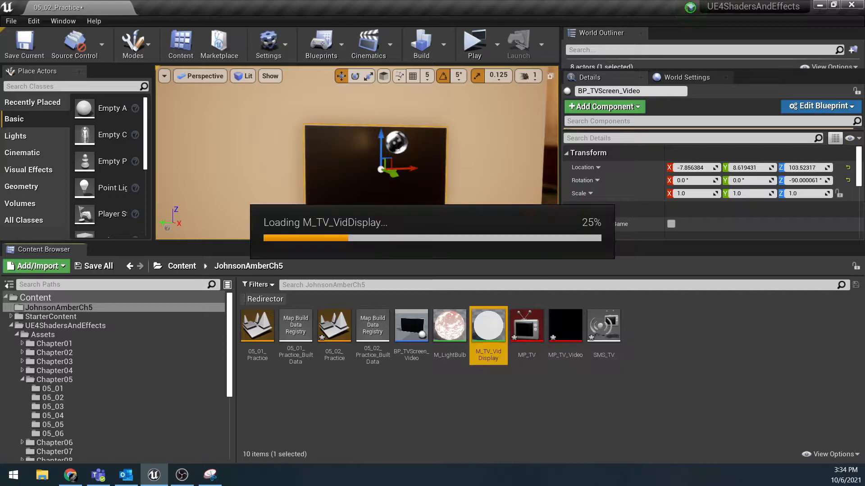
left_click_drag(360, 108, 655, 32)
left_click(595, 118)
right_click_drag(610, 262, 681, 317)
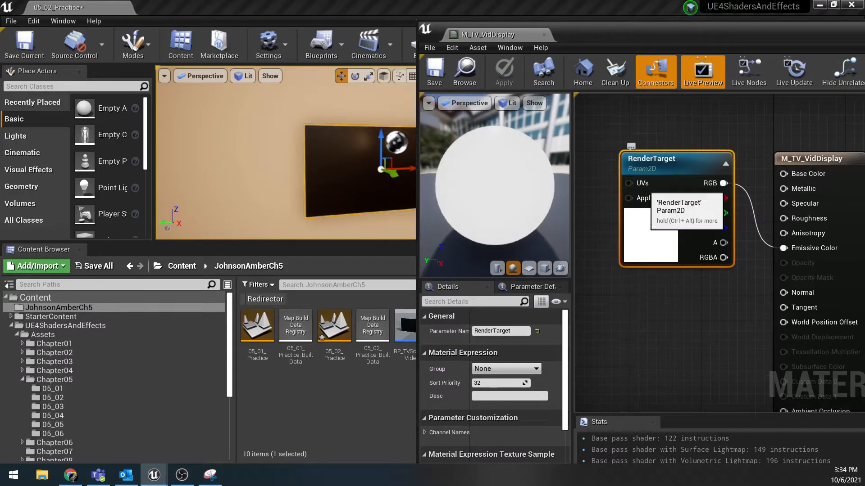
left_click_drag(667, 34, 842, 66)
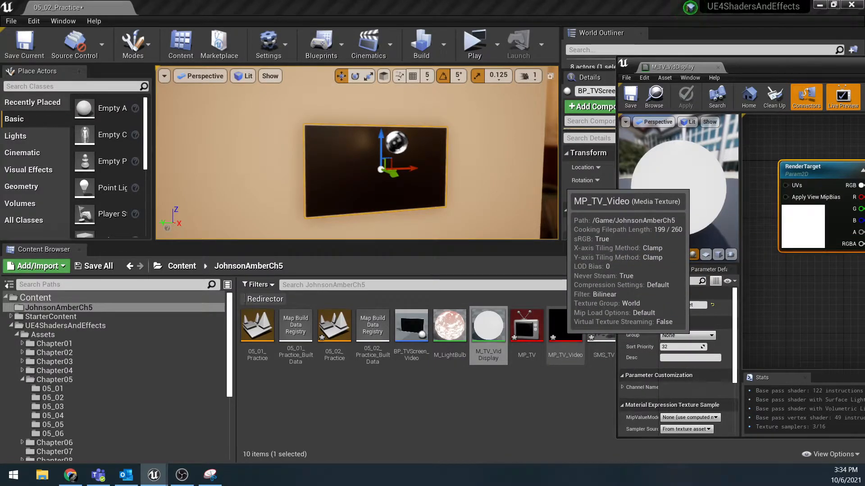
left_click(566, 324)
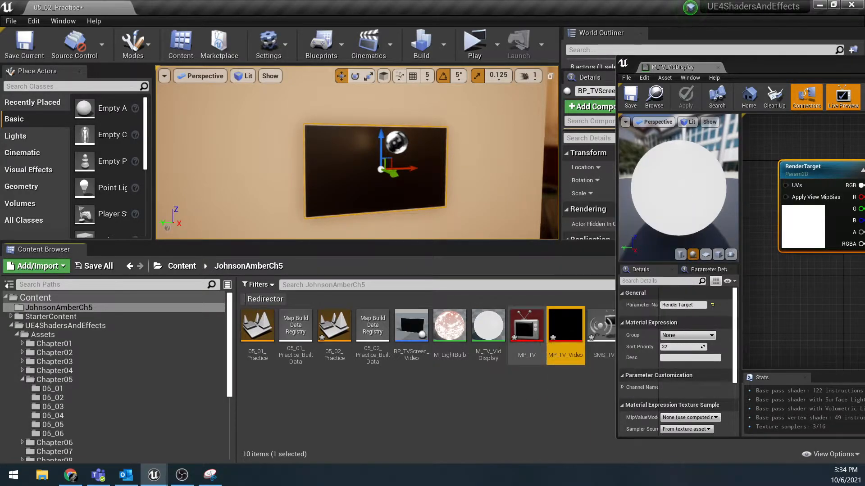
left_click_drag(766, 67, 411, 73)
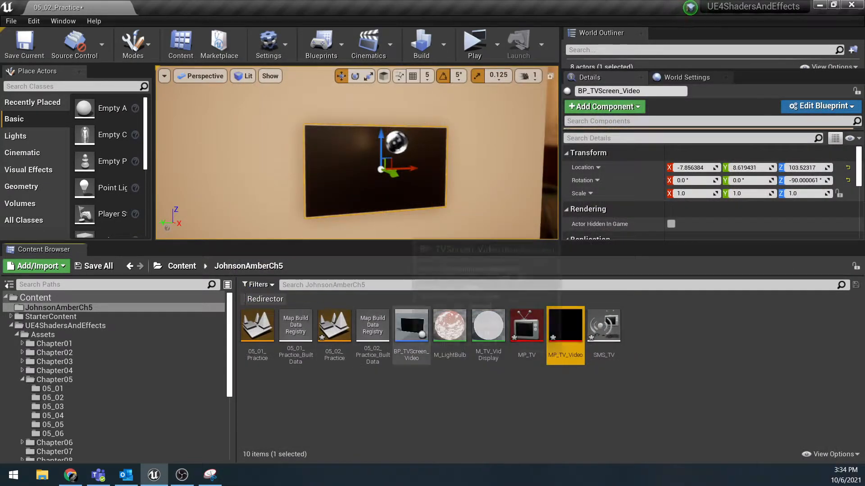
Open the BP_TVScreen_Video Blueprint, assign M_TV_VidDisplay to material Element 0 of its SM_TV_Screen component, and check the screen in the level.
double_click(411, 331)
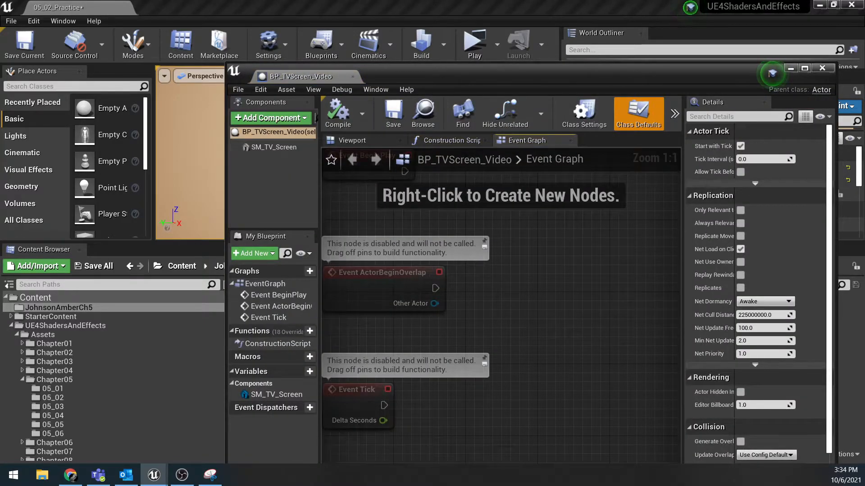
left_click(272, 147)
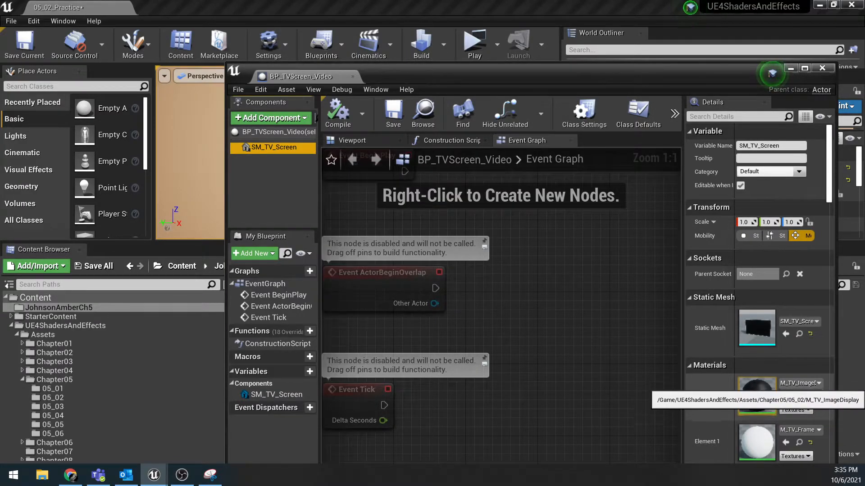
left_click_drag(599, 72, 172, 0)
left_click_drag(450, 2, 421, 15)
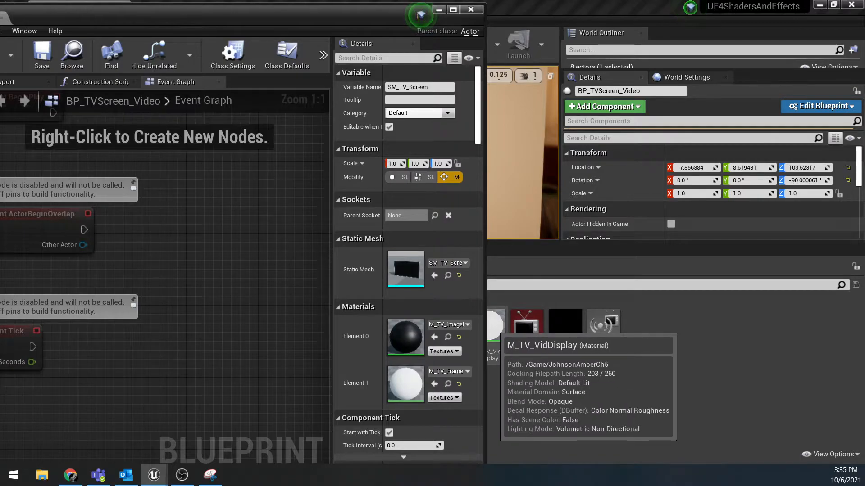
left_click_drag(494, 325, 405, 338)
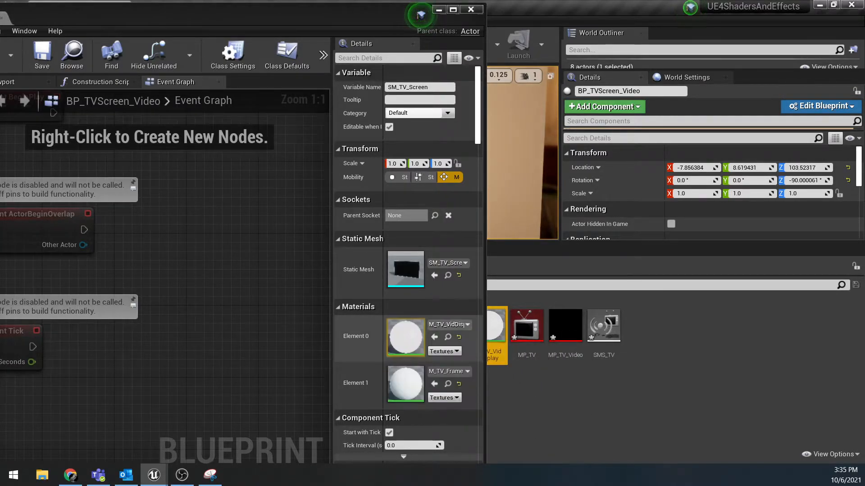
left_click_drag(420, 16, 363, 15)
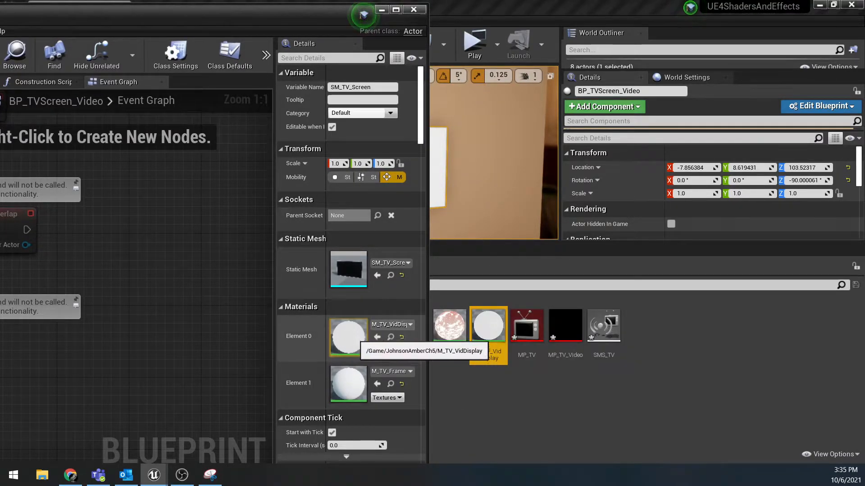
left_click(382, 9)
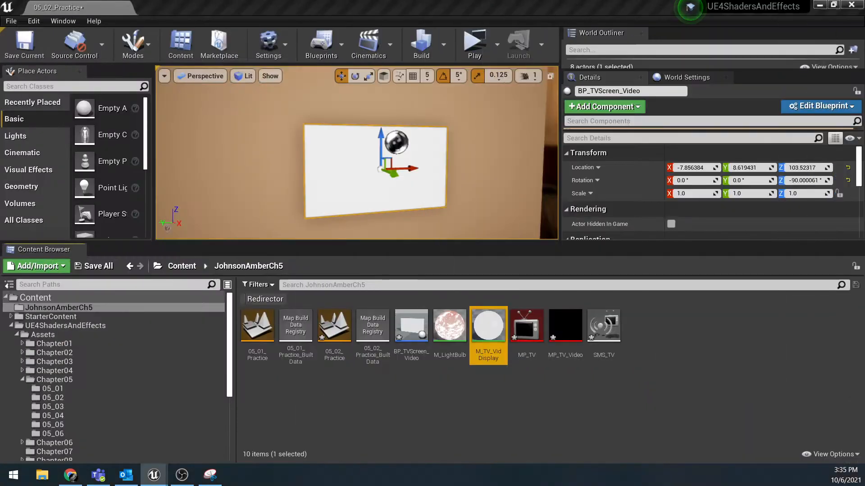
Return to the BP_TVScreen_Video editor, show its component preview, and save the Blueprint.
left_click_drag(864, 68, 753, 13)
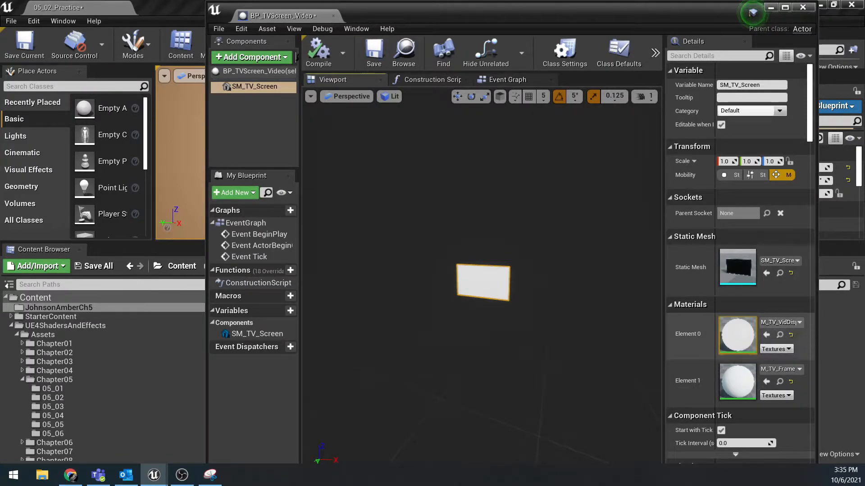
left_click_drag(752, 13, 663, 12)
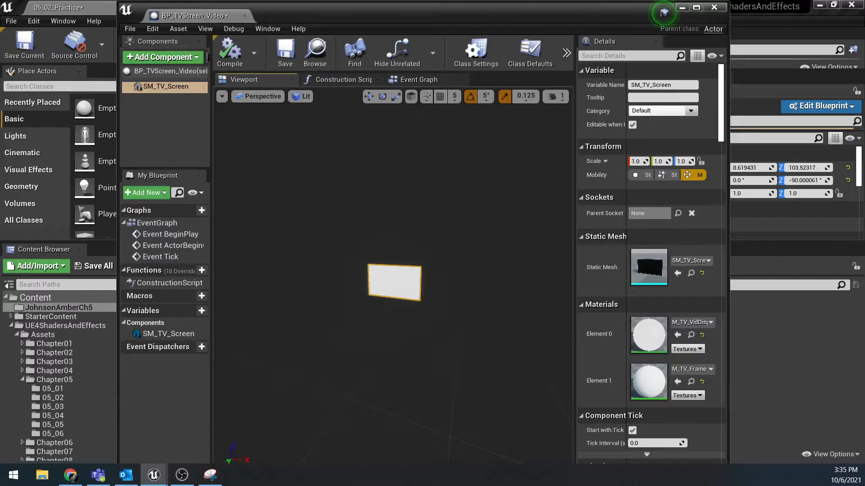
left_click_drag(664, 12, 767, 13)
key("alt+Tab")
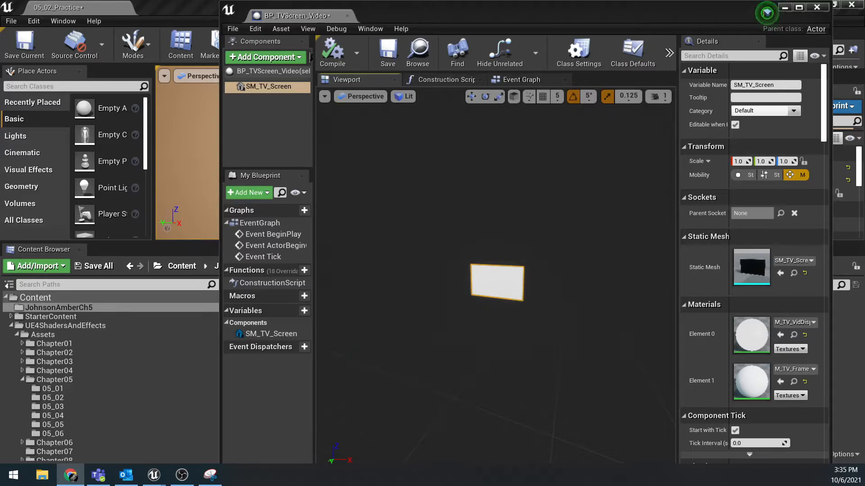
mouse_move(541, 9)
left_mouse_down()
mouse_move(554, 9)
mouse_move(542, 9)
left_mouse_up()
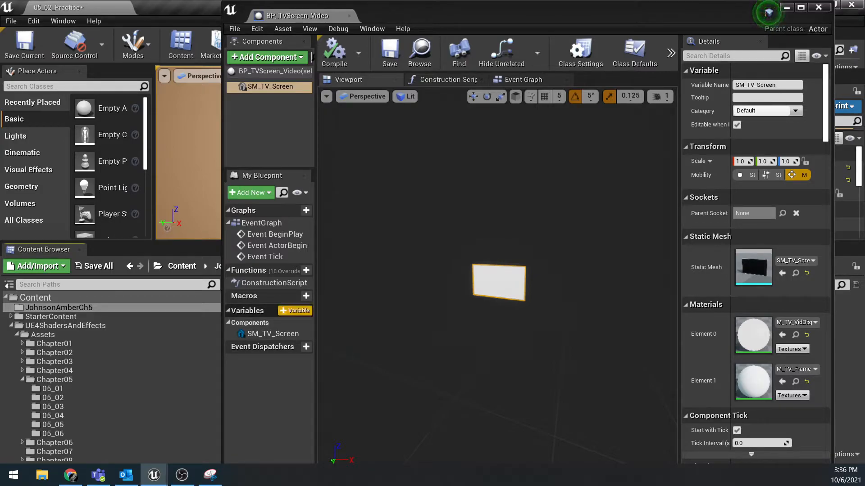
Add a Blueprint variable named Media URL and set its type to String.
left_click(295, 311)
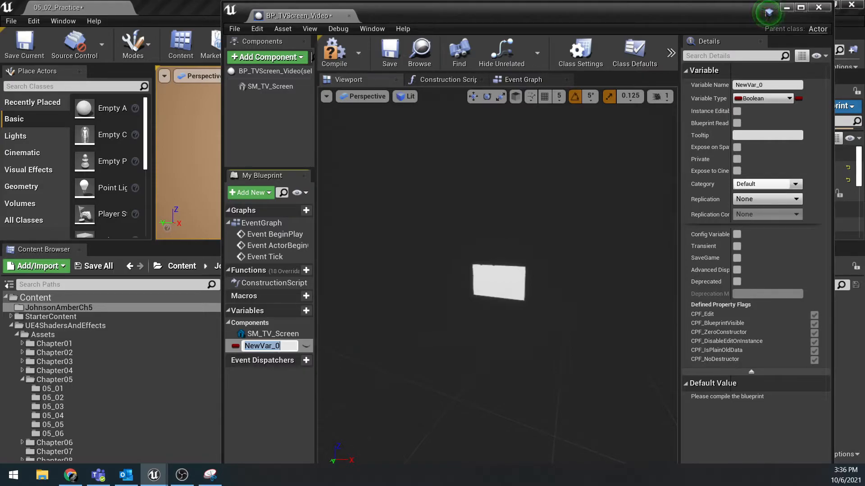
type("M")
key("Return")
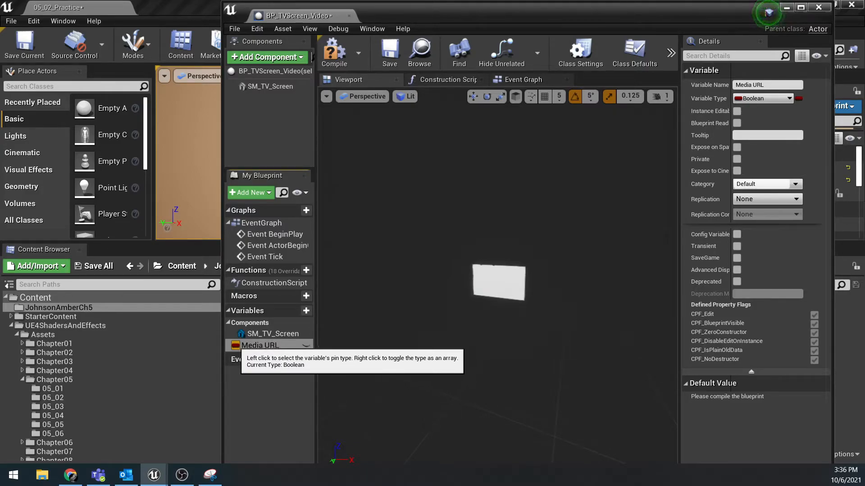
left_click(235, 345)
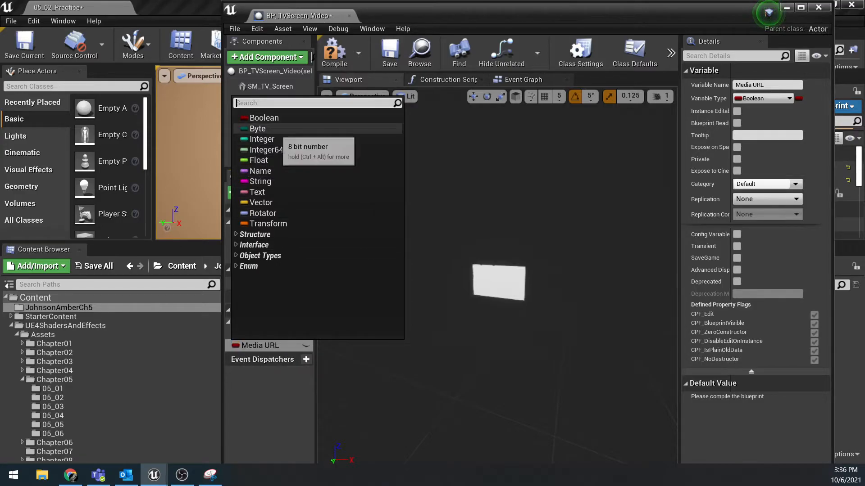
left_click(261, 181)
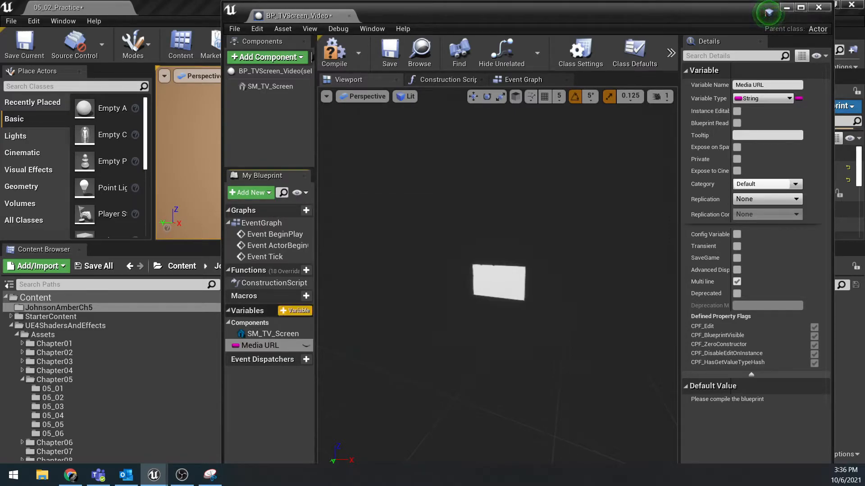
Add a variable named Media Player and set its type to a Media Player object reference.
left_click(295, 311)
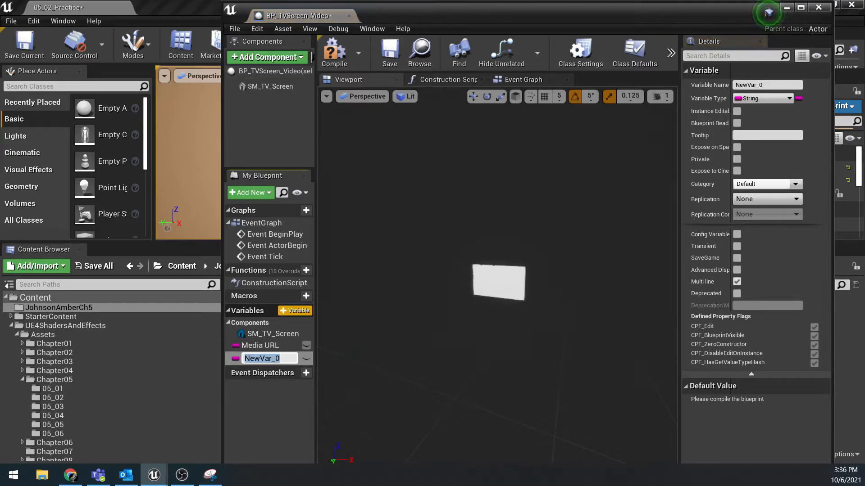
type("Media Player")
key("Return")
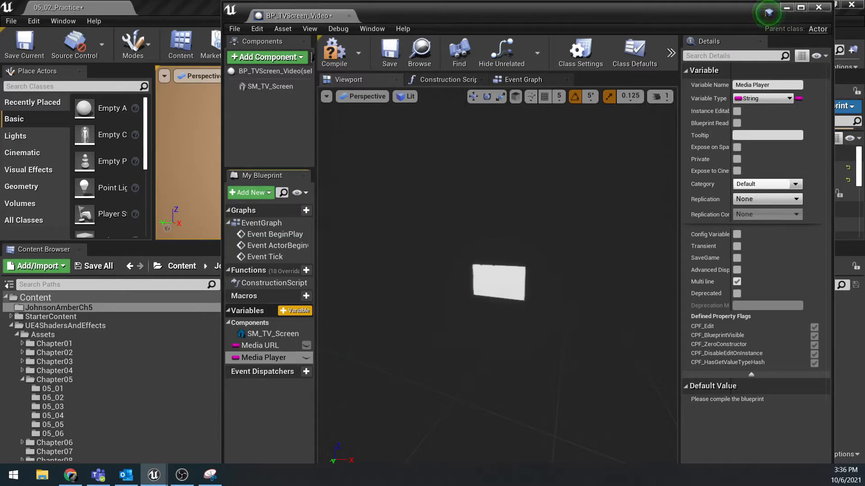
left_click(235, 357)
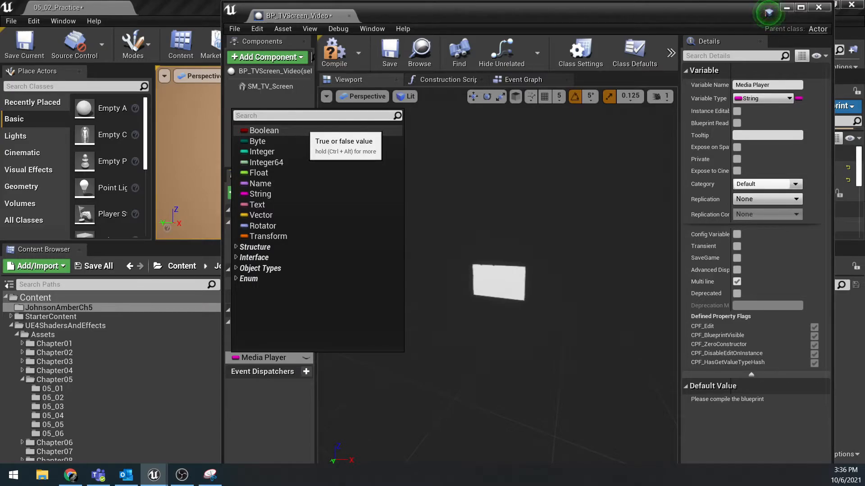
type("Media")
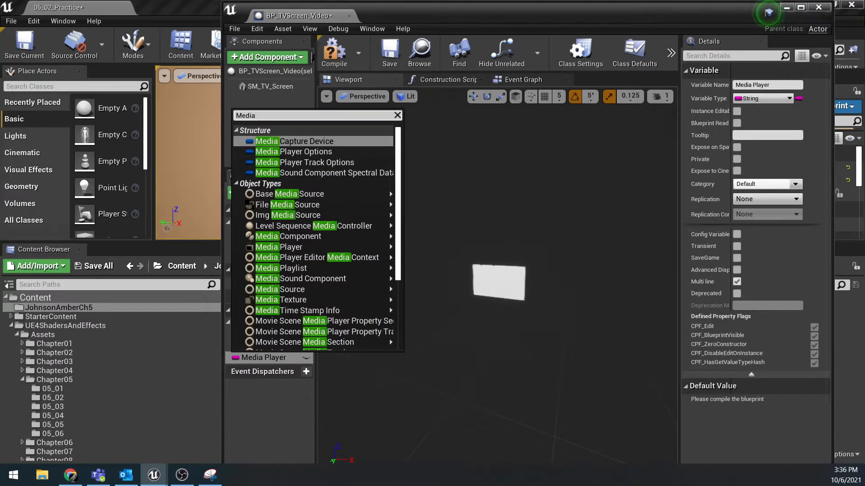
type(" Player")
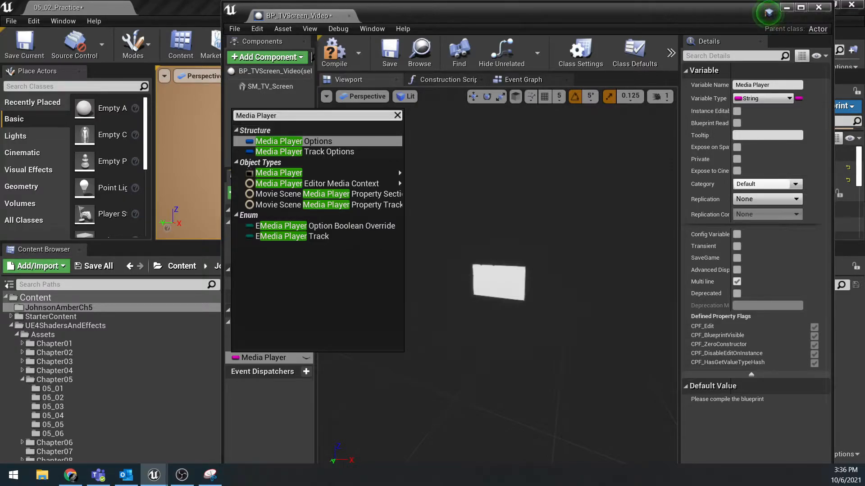
mouse_move(289, 174)
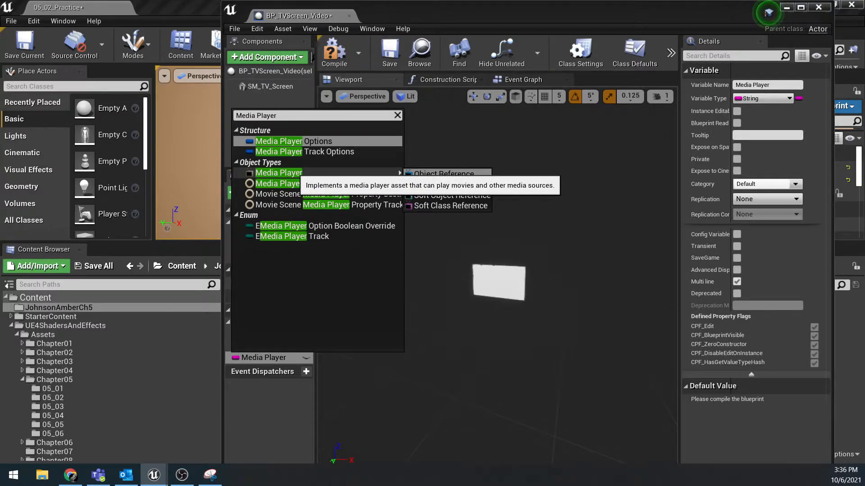
left_click(444, 174)
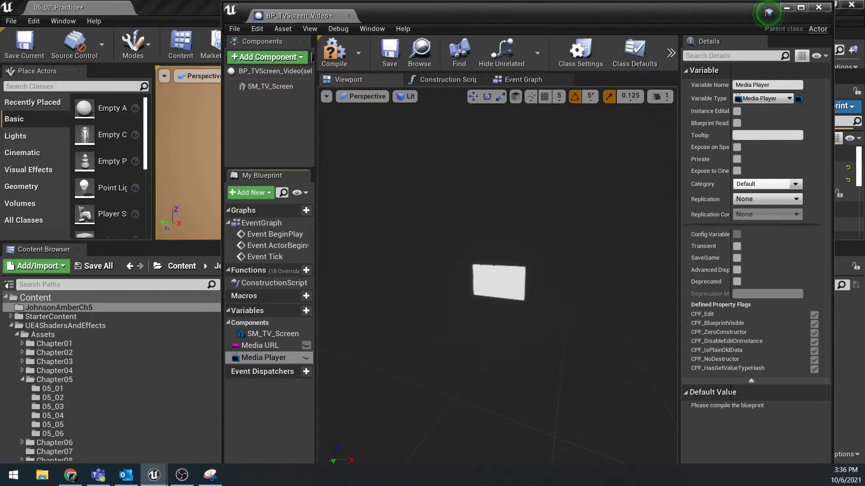
Add a variable named Stream Media Source and set its type to a Stream Media Source object reference.
left_click_drag(495, 9, 832, 42)
left_click_drag(734, 45, 252, 13)
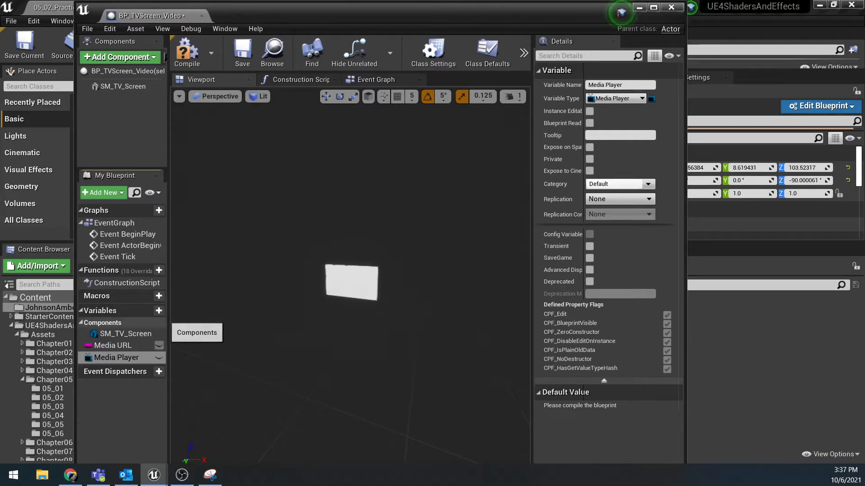
left_click(148, 312)
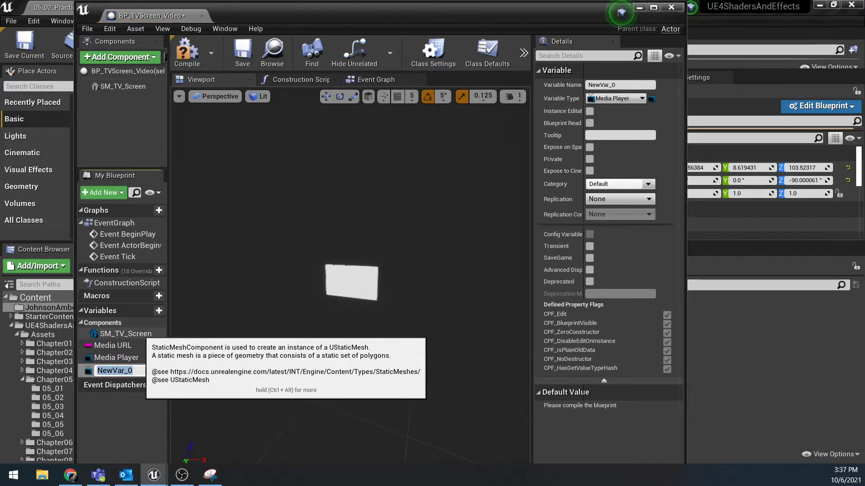
type("Stream Media S")
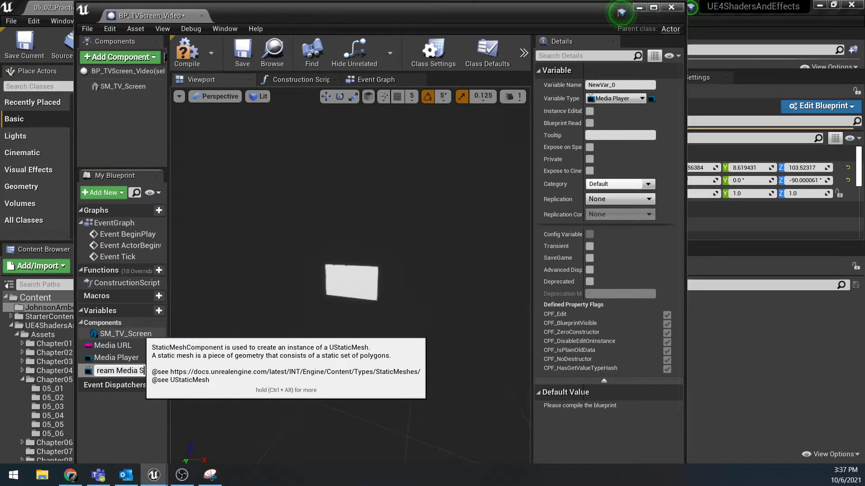
type("ource")
key("Return")
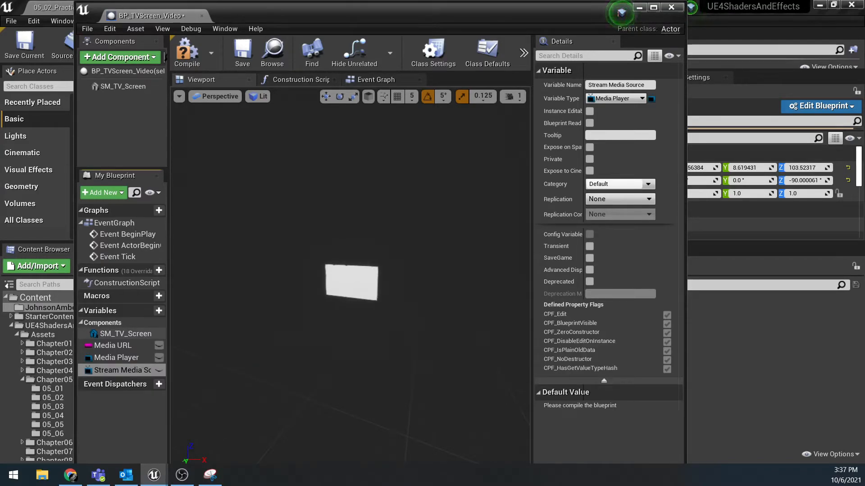
left_click(158, 370)
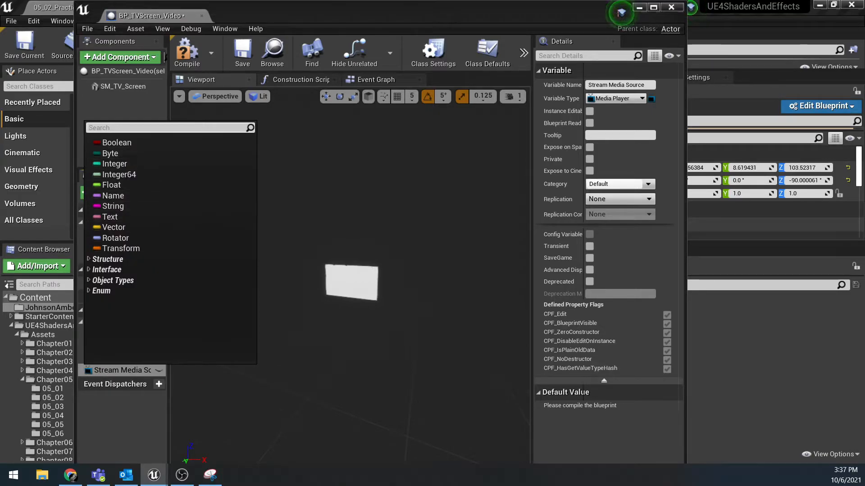
type("Stream Media")
key("Return")
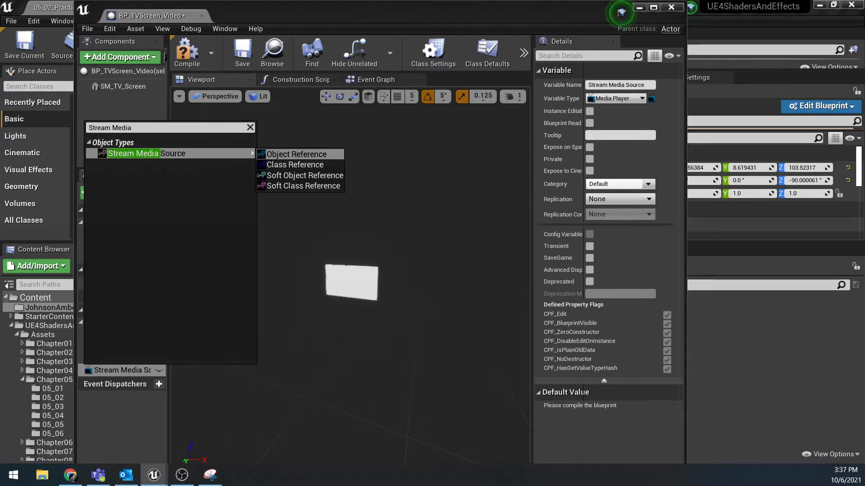
key("Return")
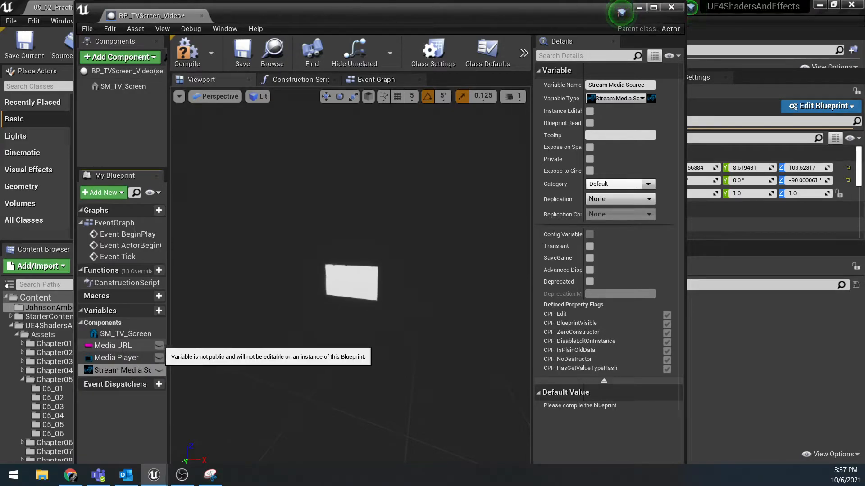
Make the Media URL variable instance editable, then compile and save the Blueprint.
left_click(159, 345)
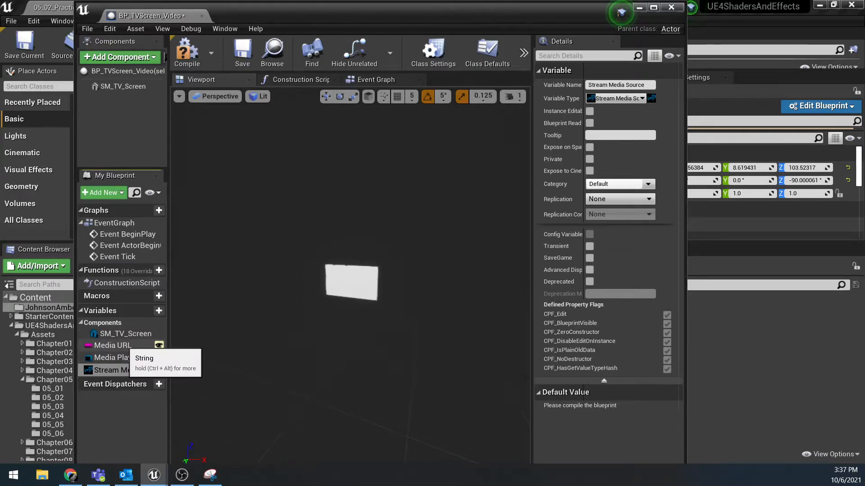
left_click(112, 345)
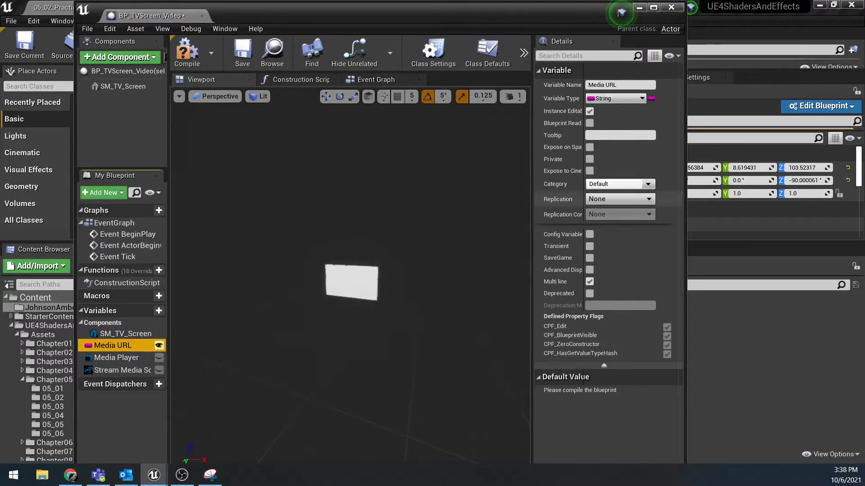
left_click_drag(621, 12, 777, 12)
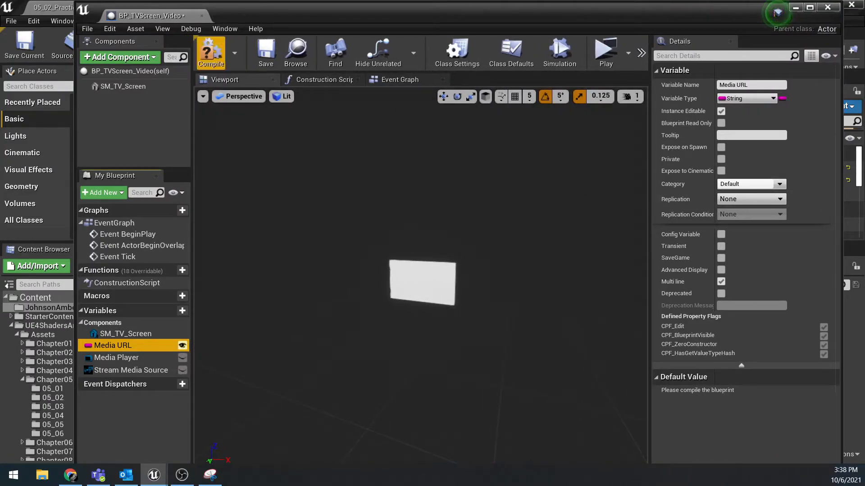
left_click(211, 52)
left_click(266, 52)
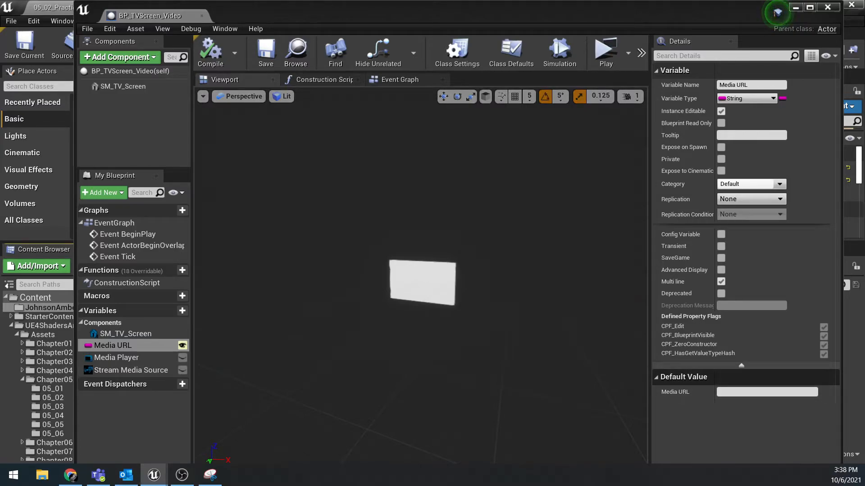
left_click(70, 475)
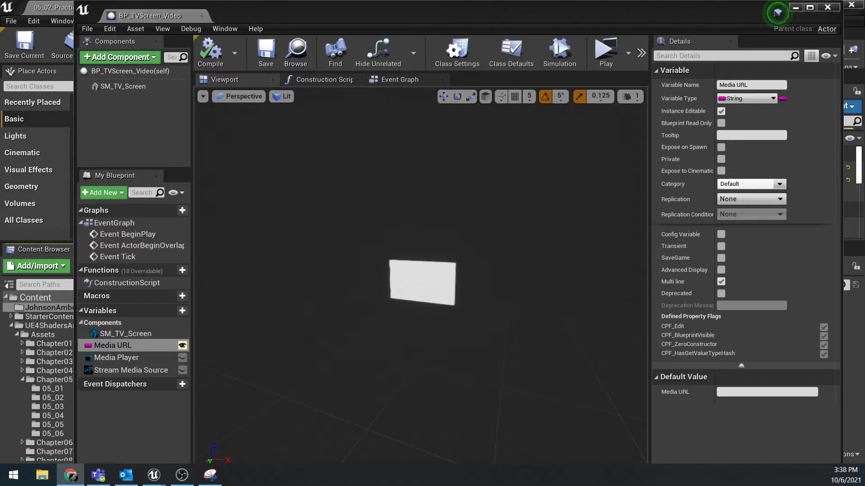
left_click(766, 392)
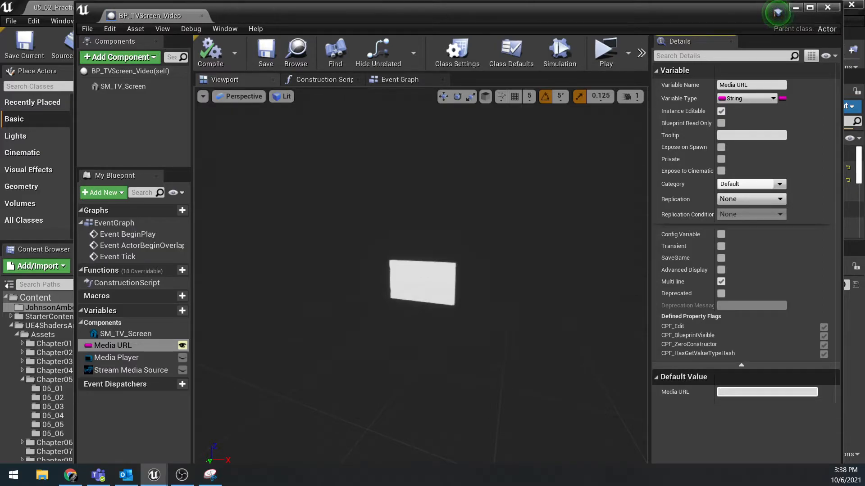
type("https://i.imgur.com/8DWxCwh.mp4")
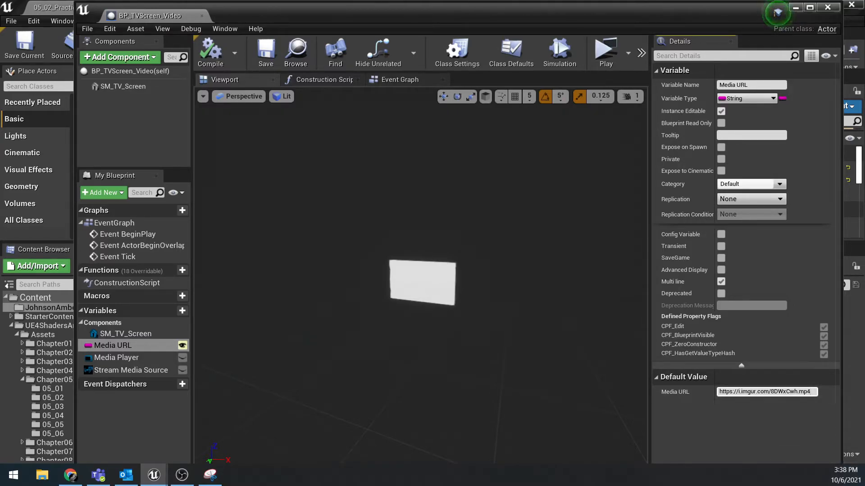
Set the default value of the Media Player variable to the MP_TV asset.
key("alt+Tab")
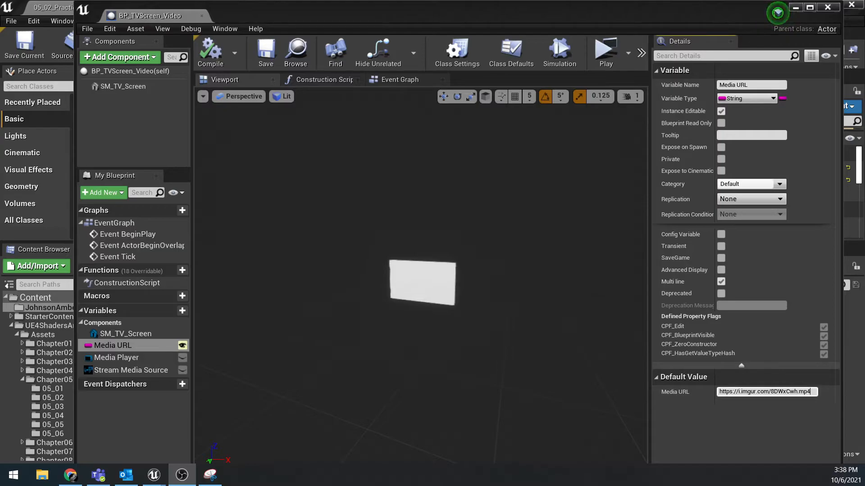
left_click(126, 358)
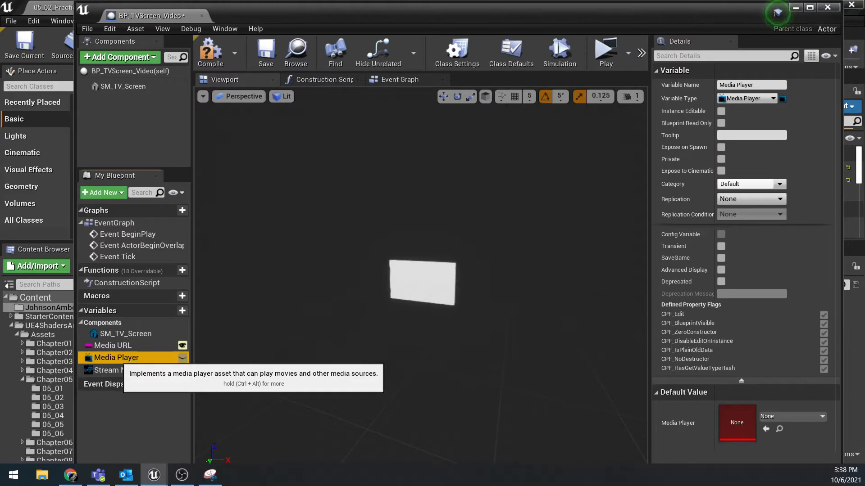
double_click(778, 12)
left_click_drag(586, 67, 290, 14)
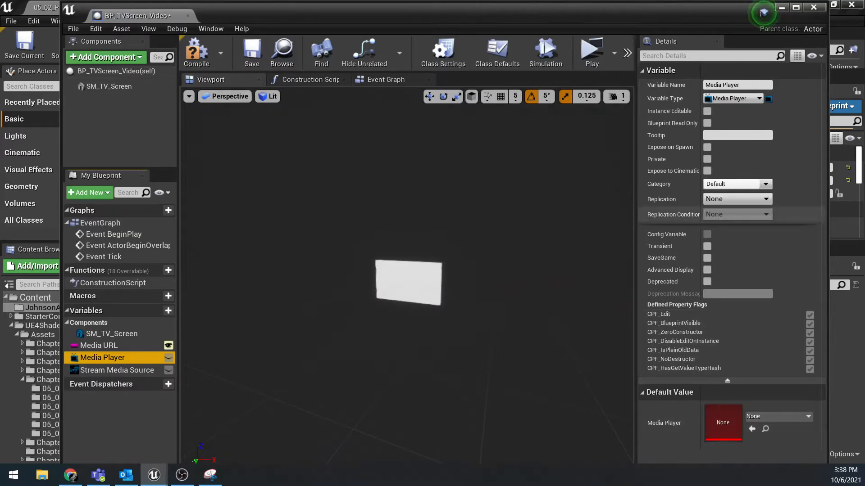
left_click_drag(763, 12, 635, 0)
left_click(820, 408)
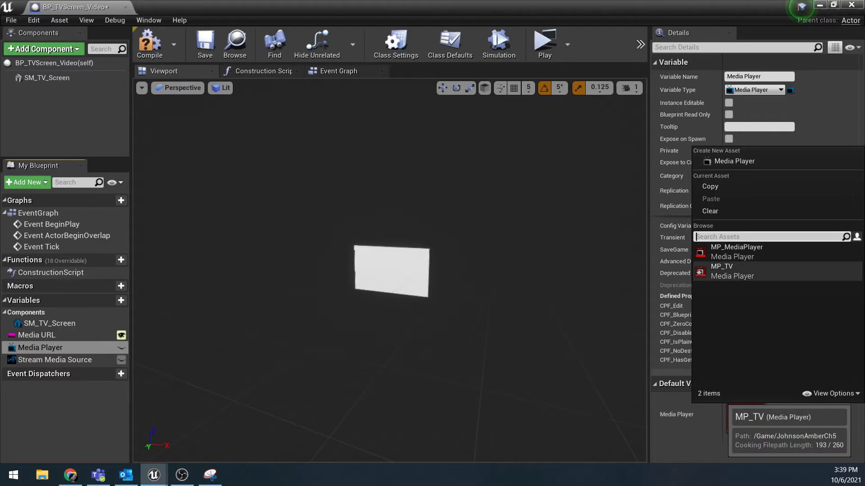
left_click(732, 271)
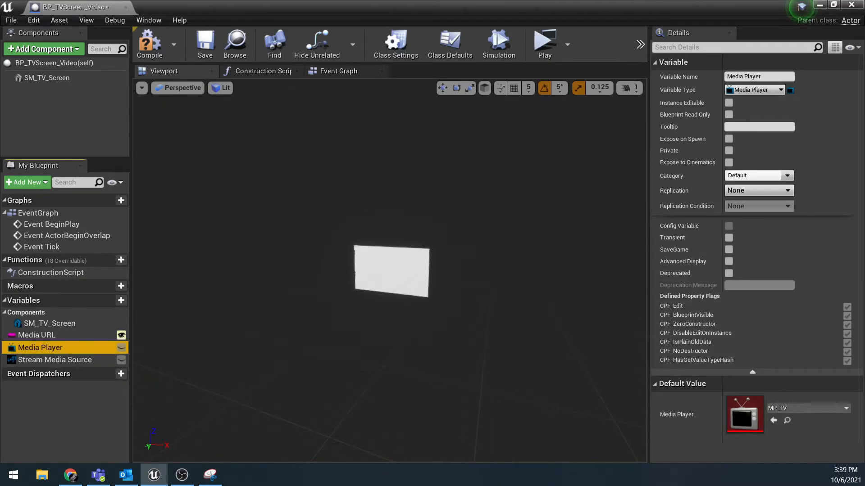
Set the default value of the Stream Media Source variable to the SMS_TV asset.
left_click(75, 360)
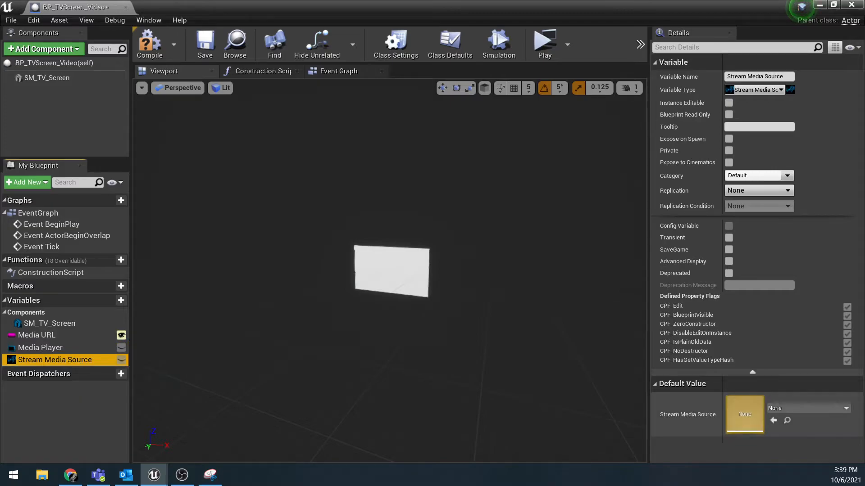
left_click(809, 408)
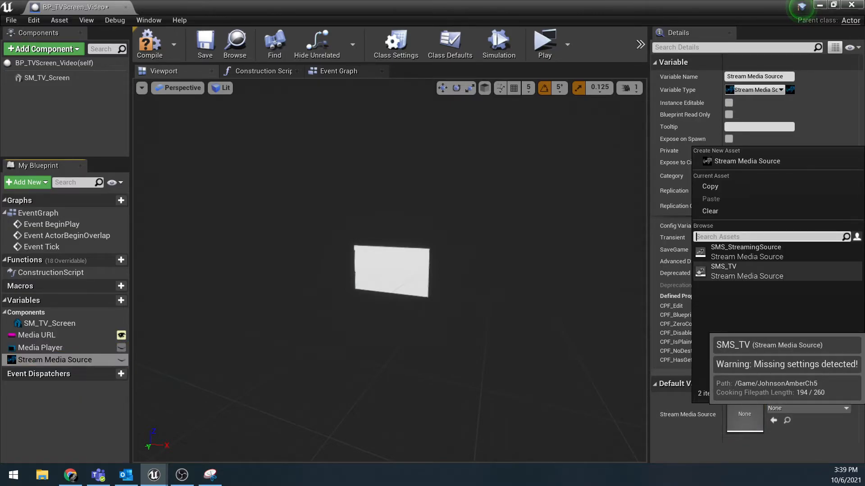
left_click(747, 271)
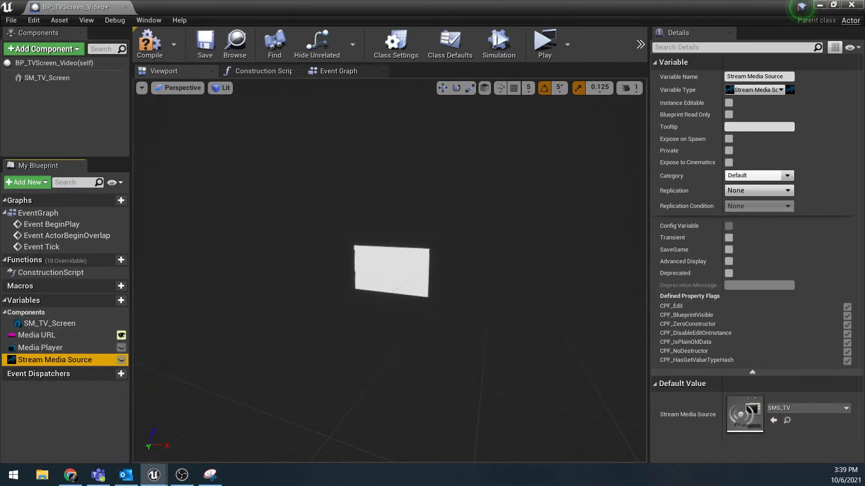
key("alt+Tab")
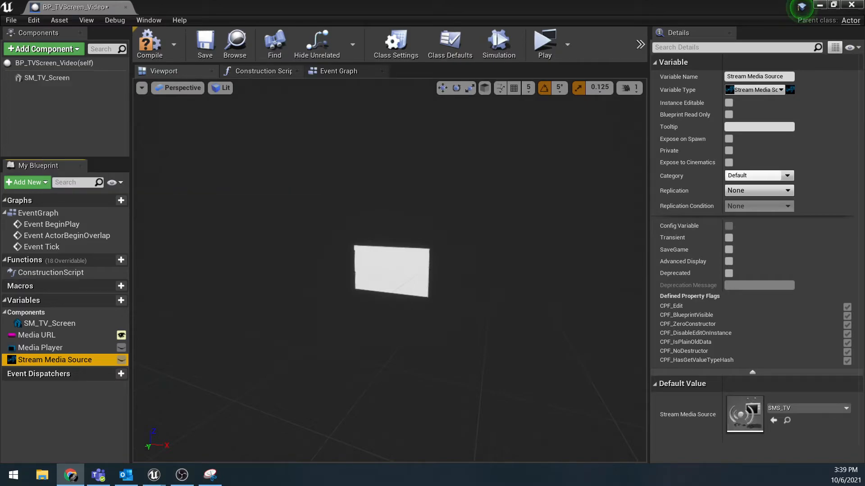
Delete the Event ActorBeginOverlap and Event Tick nodes from the Event Graph.
left_click(339, 72)
right_click_drag(382, 209, 469, 283)
left_click_drag(466, 182, 156, 438)
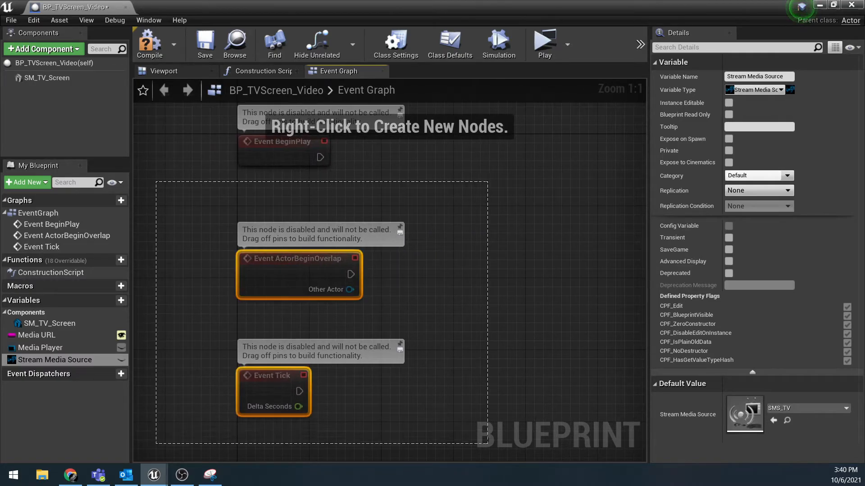
key("Delete")
right_click_drag(368, 194, 355, 392)
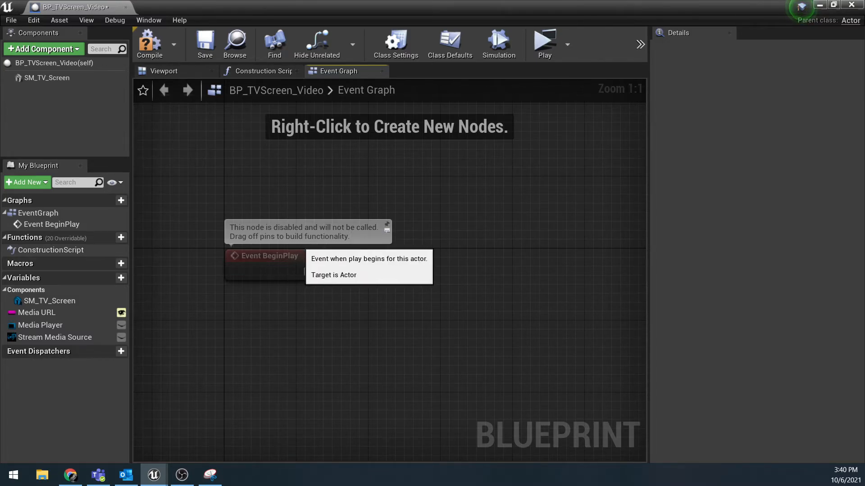
Add getter nodes for the Media URL and Stream Media Source variables below Event BeginPlay.
right_click_drag(429, 355, 386, 279)
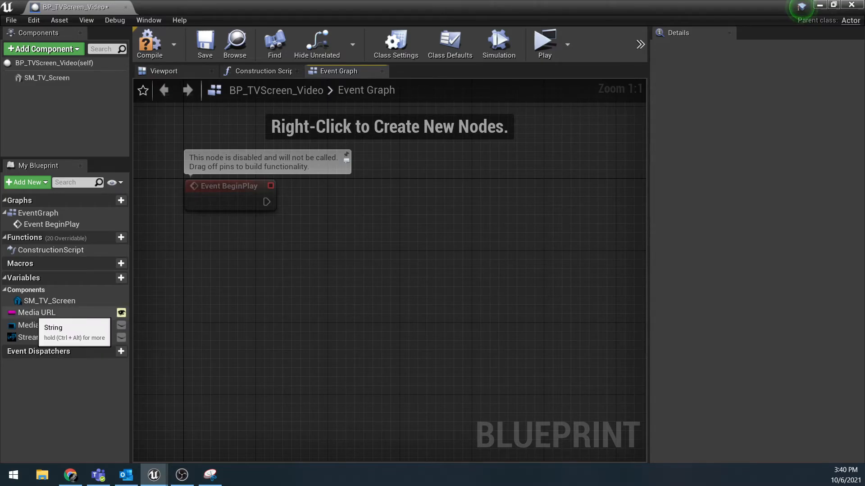
left_click_drag(39, 316, 230, 272)
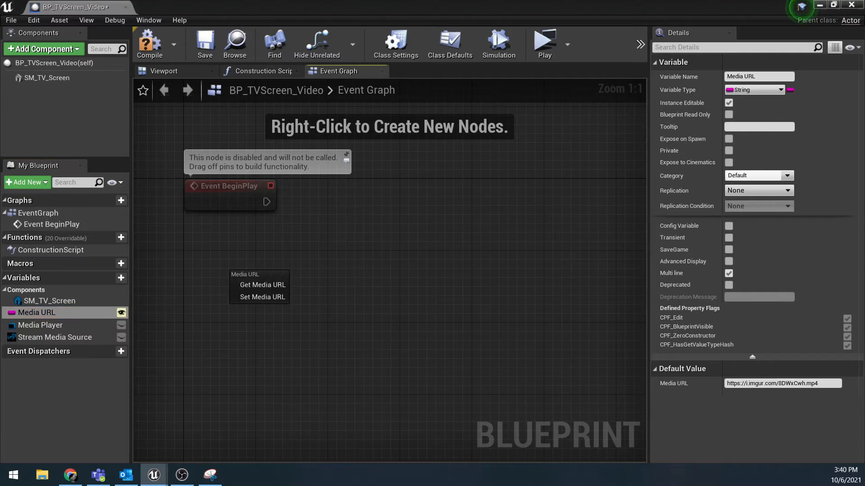
left_click(262, 284)
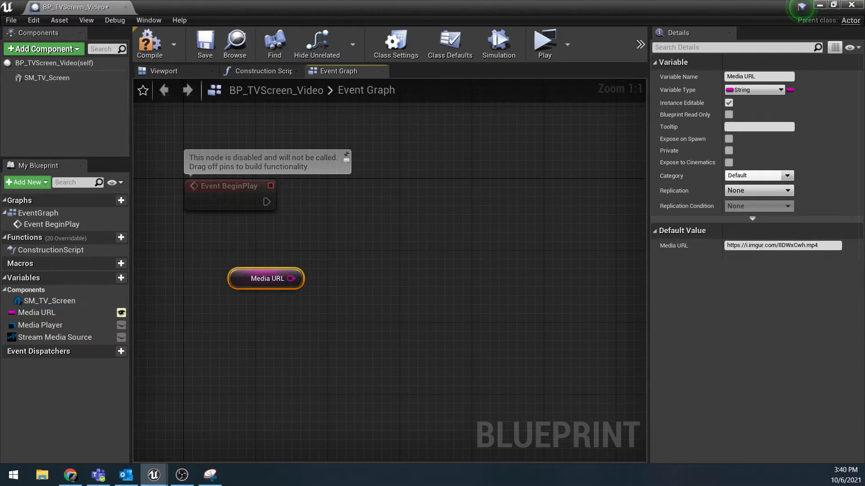
mouse_move(291, 278)
left_mouse_down()
mouse_move(221, 256)
mouse_move(302, 282)
mouse_move(291, 279)
left_mouse_up()
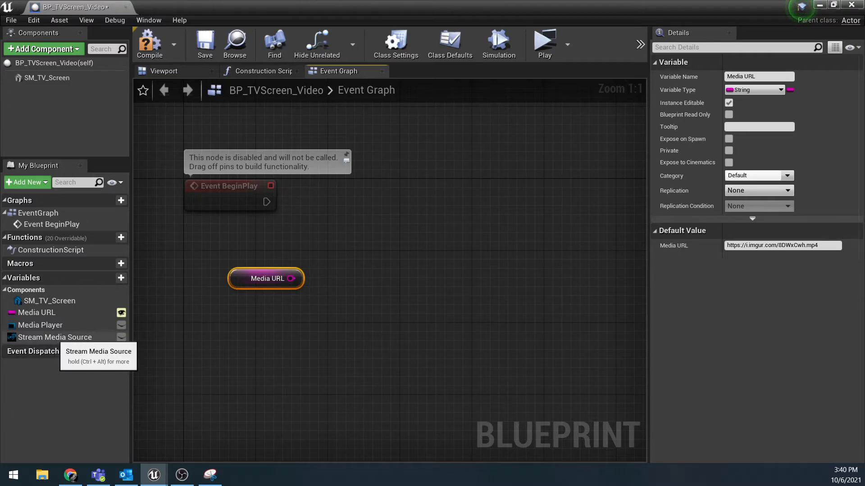
left_click_drag(63, 339, 232, 327)
left_click(275, 341)
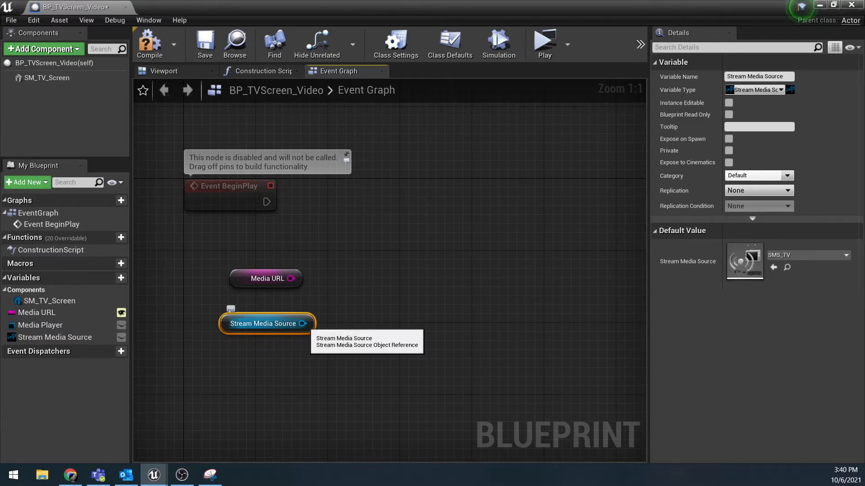
Create a Set Stream Url node from the Stream Media Source getter and place it beside Event BeginPlay.
left_click_drag(303, 324, 337, 284)
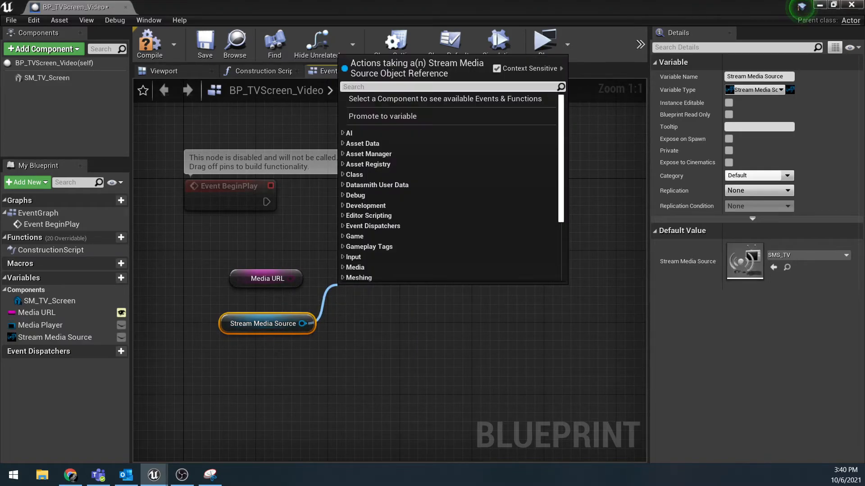
type("Set")
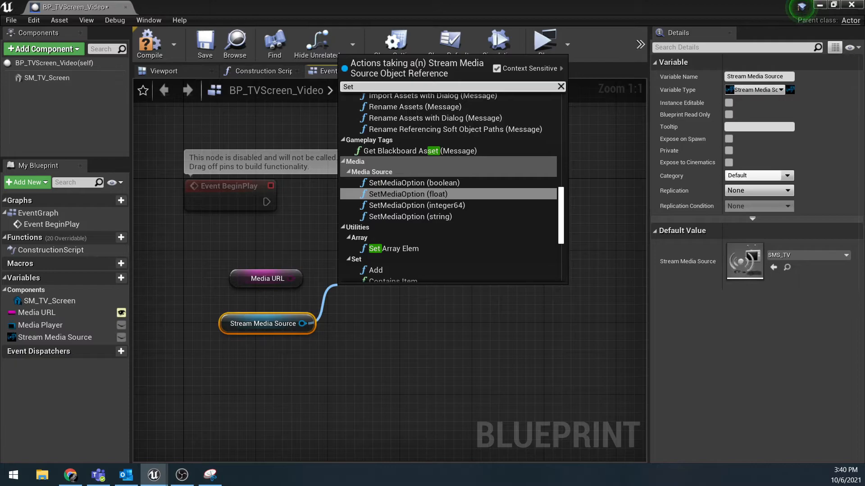
type(" strea")
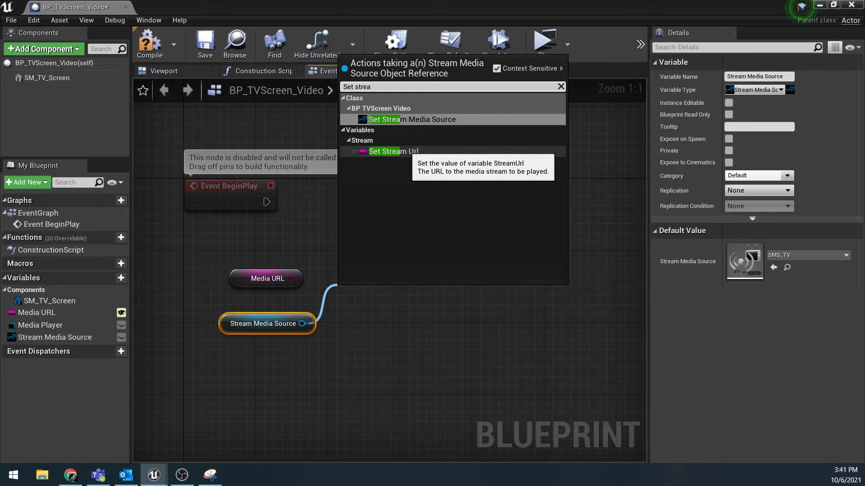
left_click(394, 151)
left_click_drag(372, 304, 381, 232)
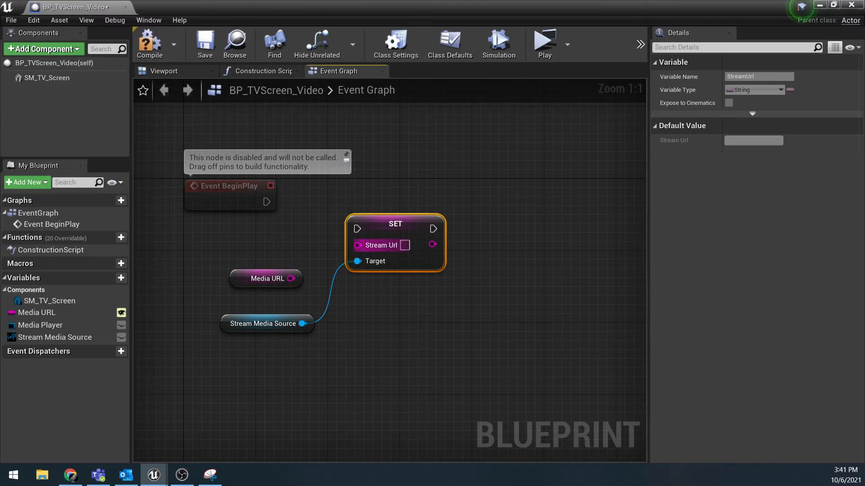
Connect Media URL to the Set node's Stream Url input and Event BeginPlay to its execution input.
left_click_drag(291, 278, 358, 245)
left_click_drag(302, 324, 357, 259)
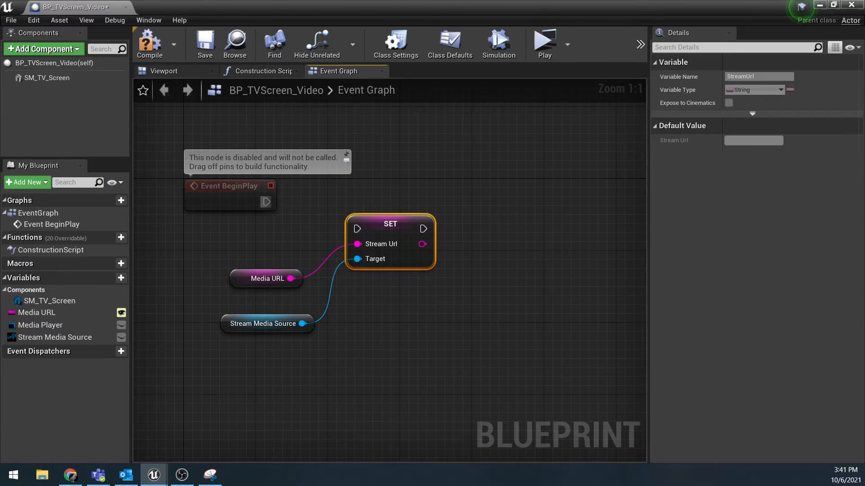
left_click_drag(268, 203, 359, 230)
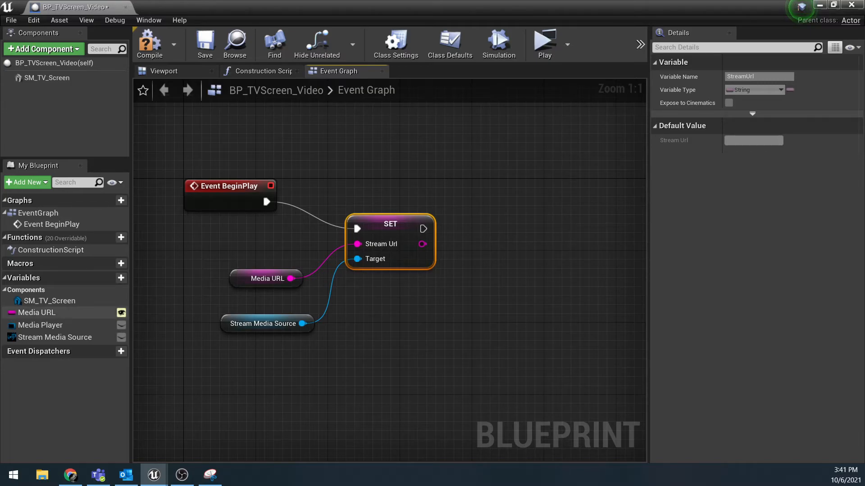
Add a Media Player getter, create an Open Source node from it, and arrange both beside the Set node.
left_click_drag(41, 324, 400, 307)
left_click(472, 335)
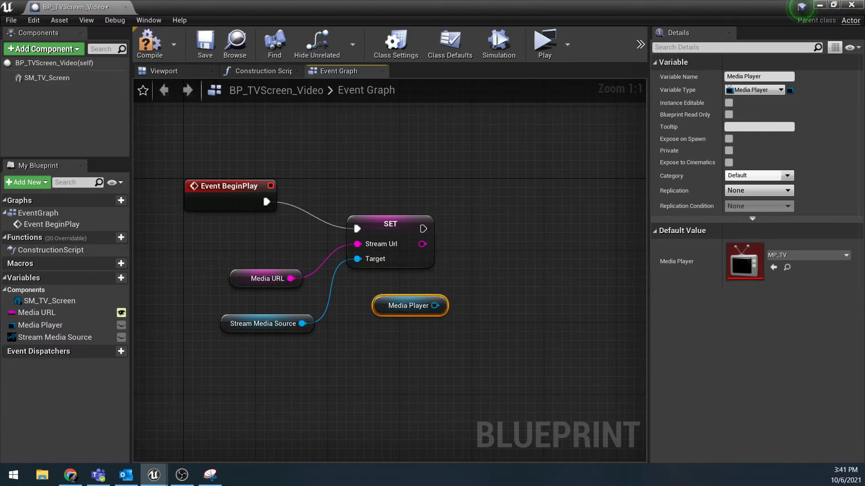
left_click_drag(435, 306, 477, 241)
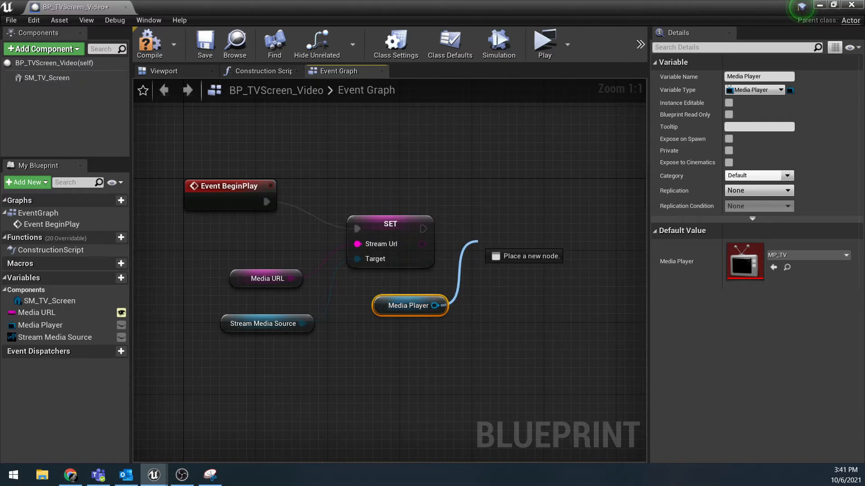
left_click_drag(478, 242, 477, 242)
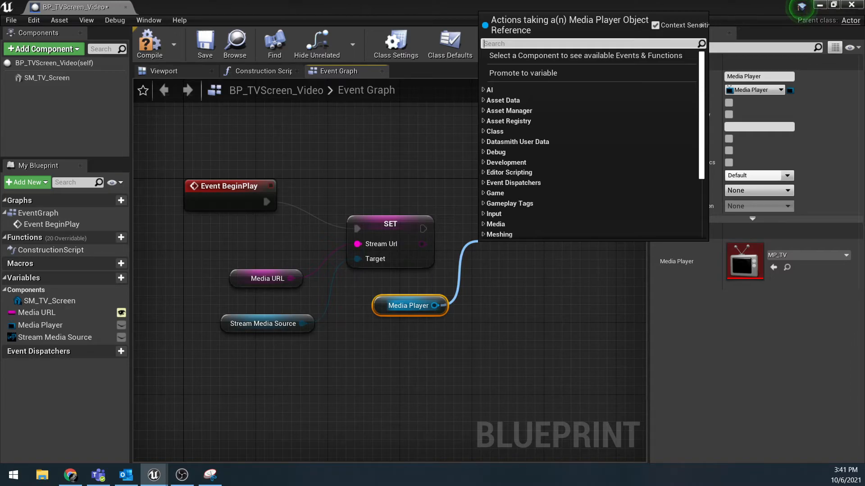
type("Open")
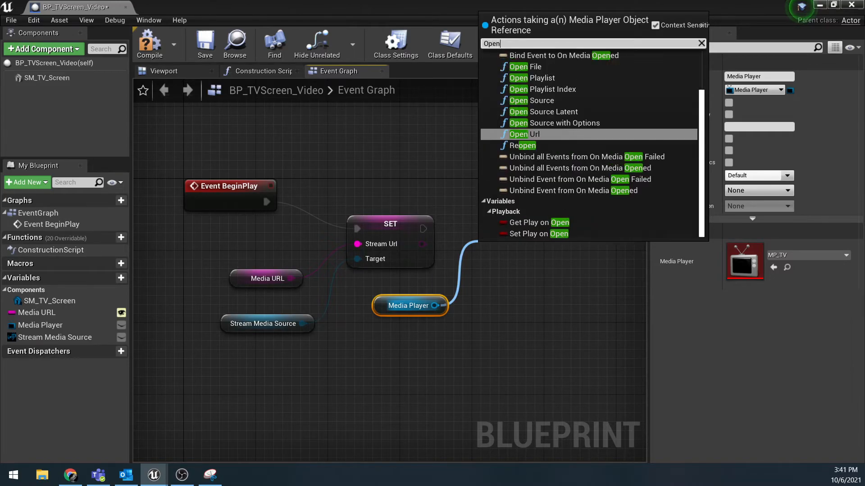
type(" s")
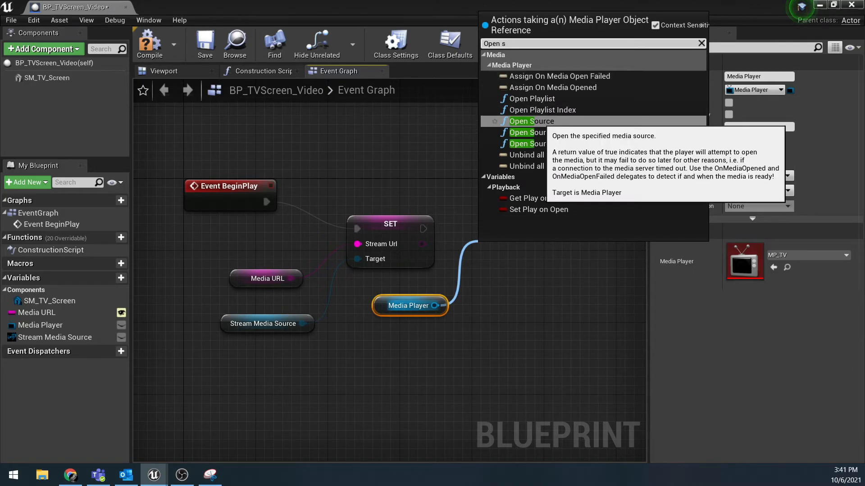
left_click(536, 121)
left_click_drag(623, 275, 614, 247)
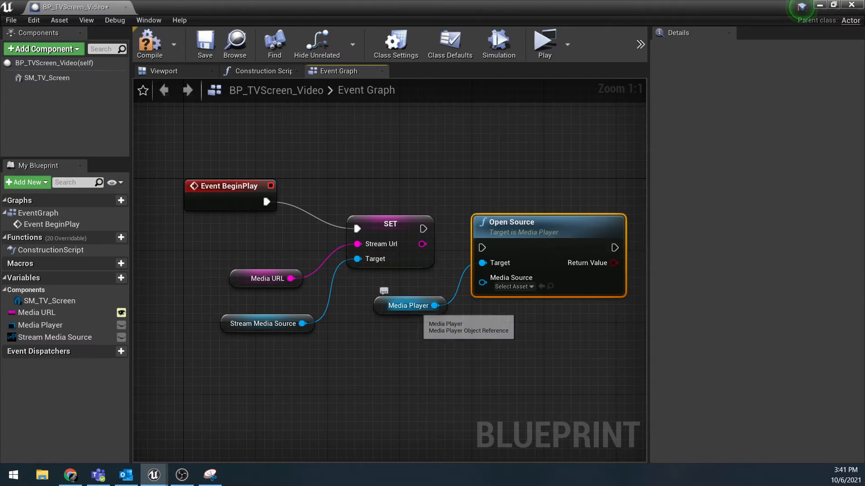
left_click_drag(434, 306, 397, 298)
left_click_drag(529, 226, 538, 208)
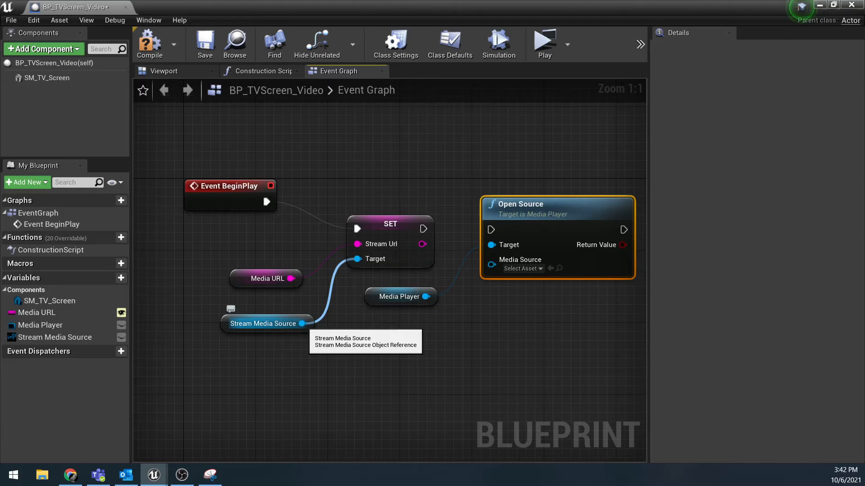
Wire Stream Media Source through a reroute node into Open Source's Media Source input, and link the Set node's execution output to Open Source.
left_click_drag(304, 324, 500, 271)
double_click(358, 310)
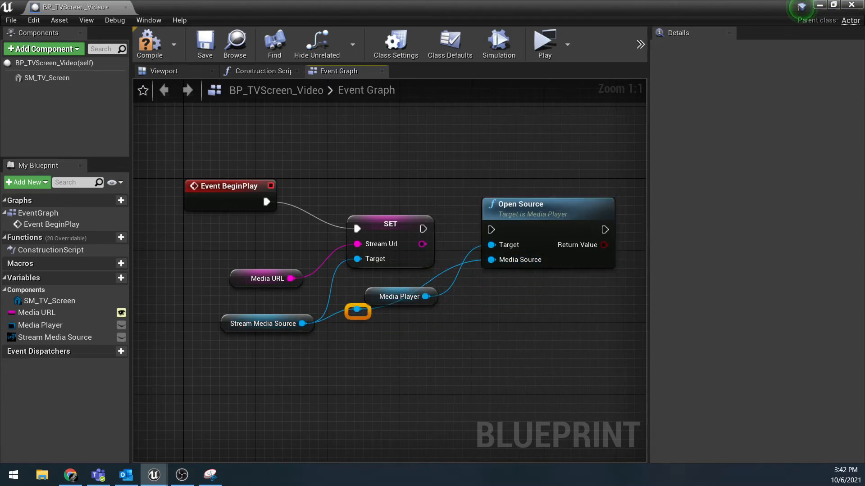
left_click_drag(357, 310, 465, 320)
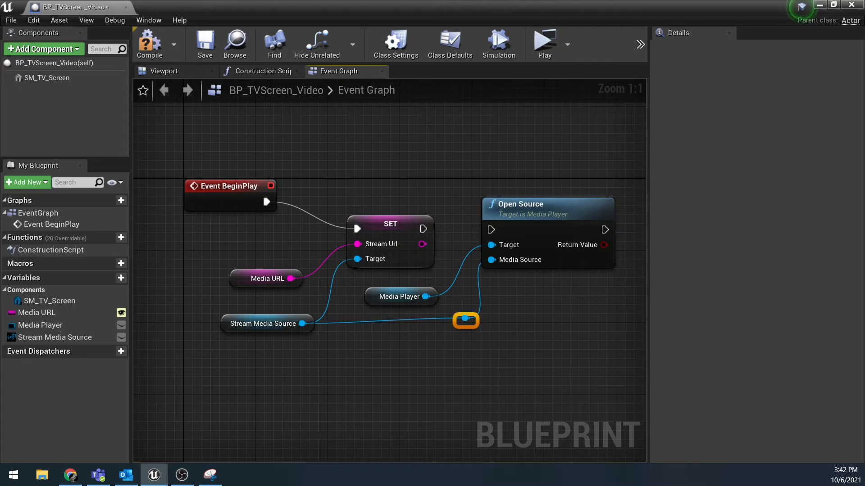
left_click_drag(423, 228, 492, 230)
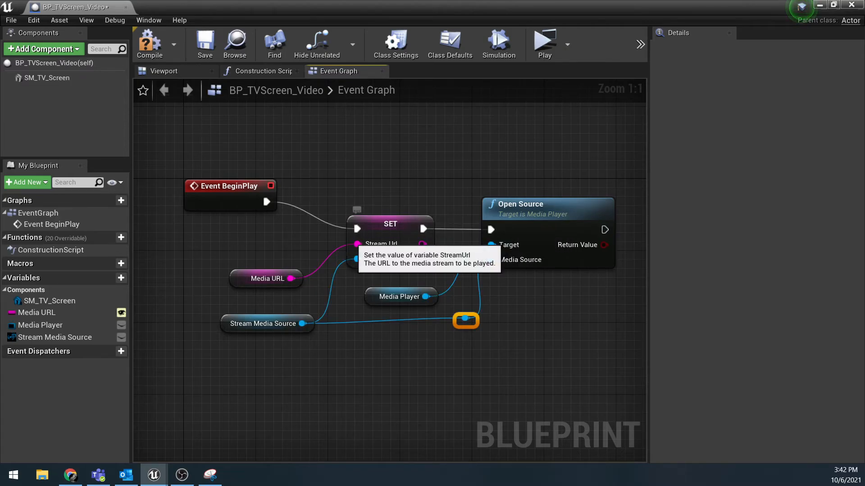
Add another Media Player getter, create a Play node from it, and link Open Source's execution output to Play.
right_click_drag(531, 209, 392, 205)
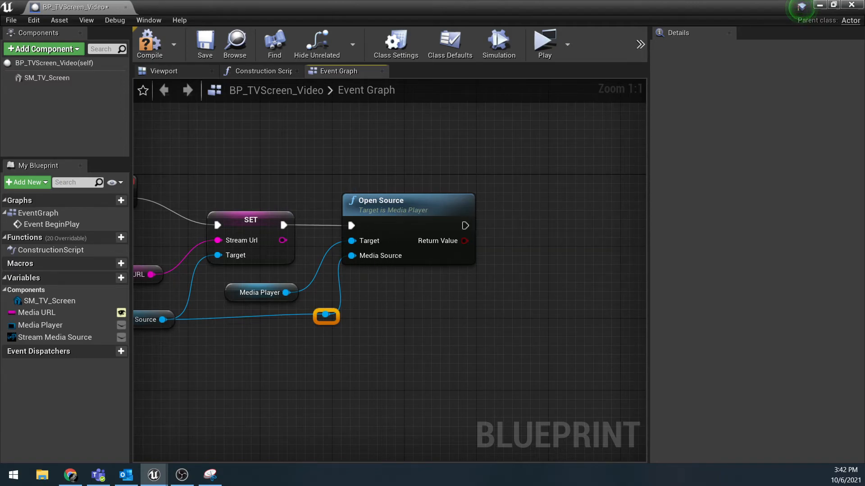
right_click_drag(432, 293, 415, 245)
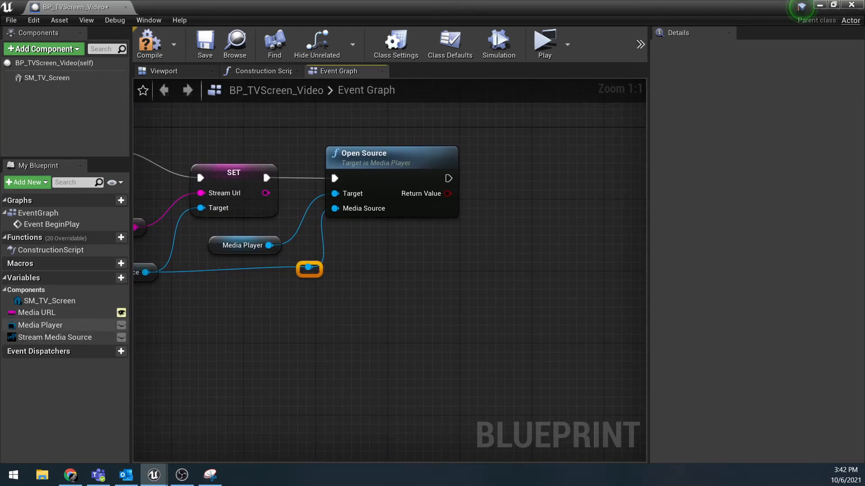
left_click_drag(40, 325, 507, 193)
left_click(482, 265)
type("Play")
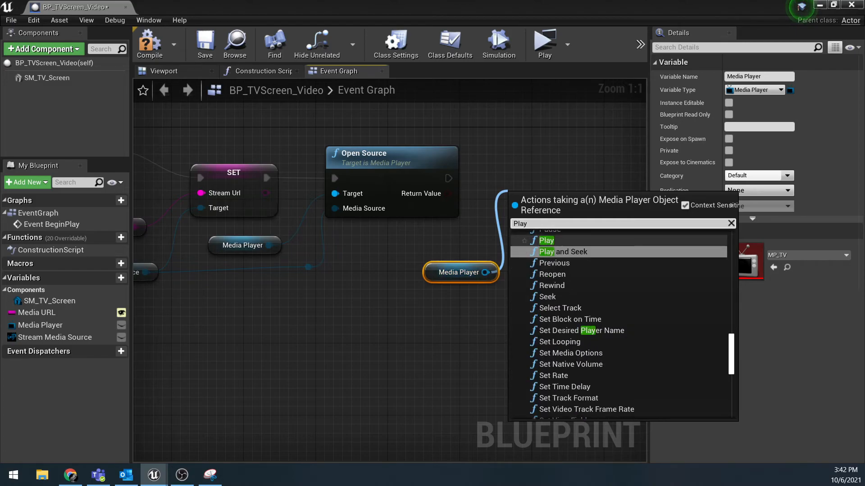
left_click(546, 240)
left_click_drag(554, 201, 563, 156)
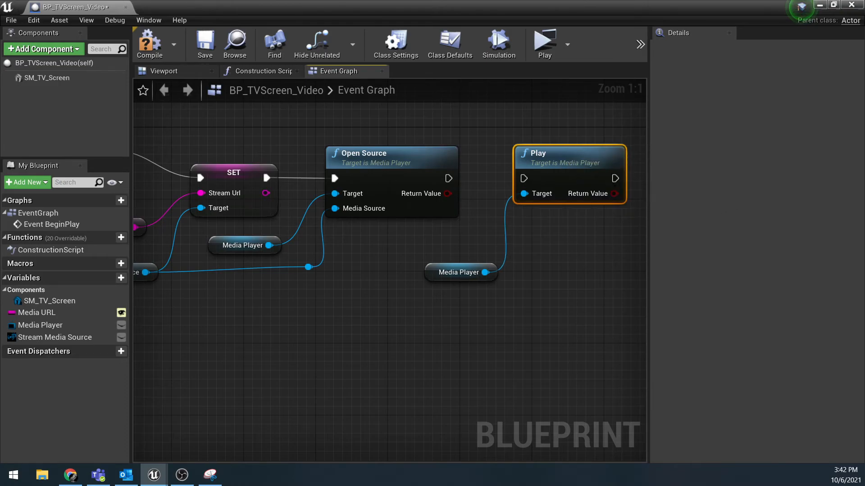
left_click_drag(447, 179, 525, 179)
Compile and save the BP_TVScreen_Video Blueprint, and close its editor.
right_click_drag(390, 306, 416, 318)
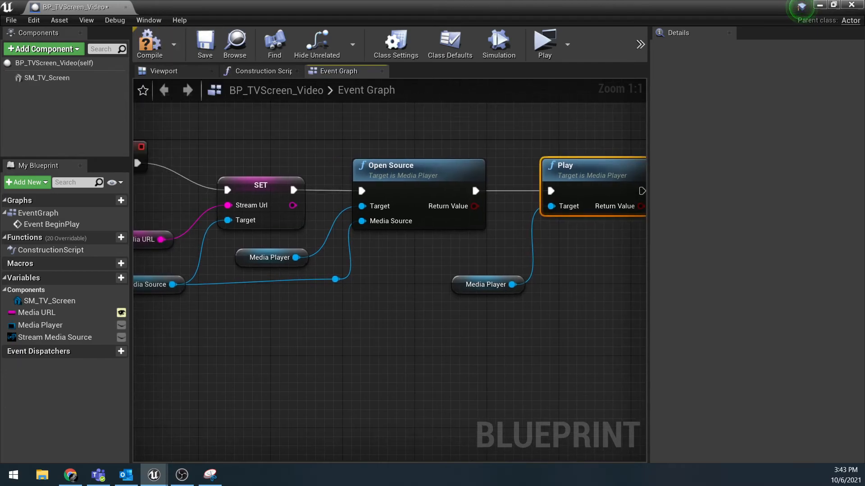
scroll(417, 318, "down", 2)
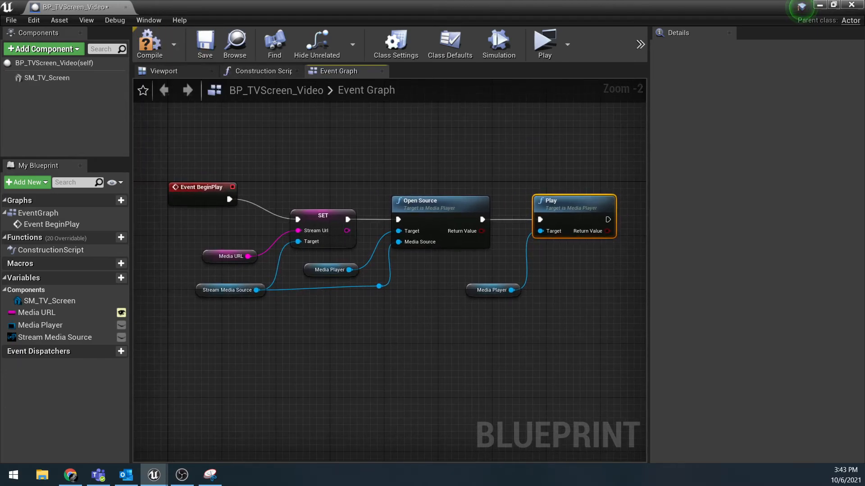
left_click(149, 43)
left_click(205, 43)
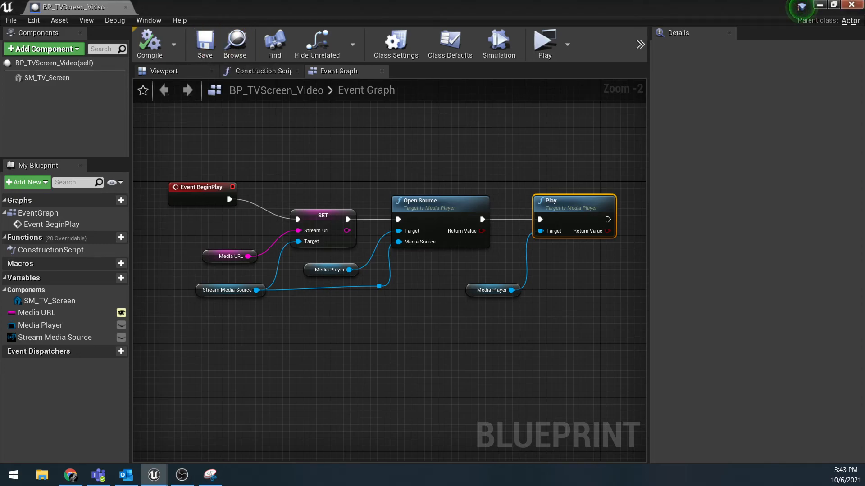
left_click(852, 4)
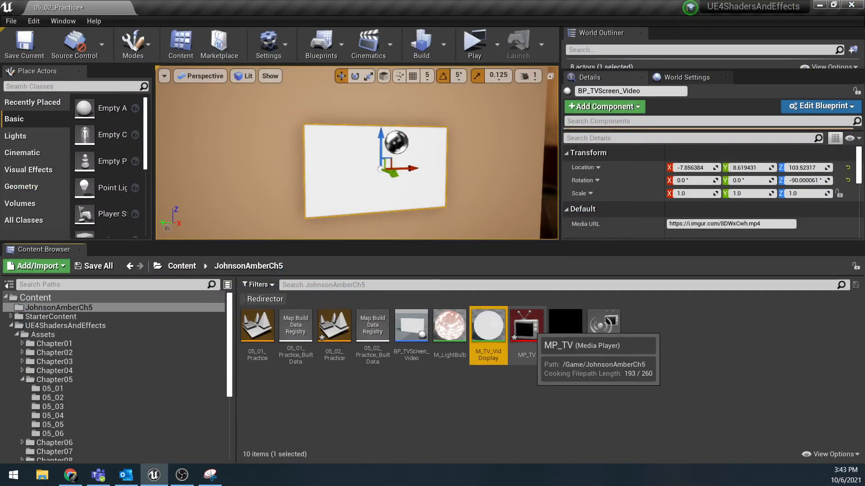
Open the MP_TV media player asset, save it, and close its editor.
double_click(527, 327)
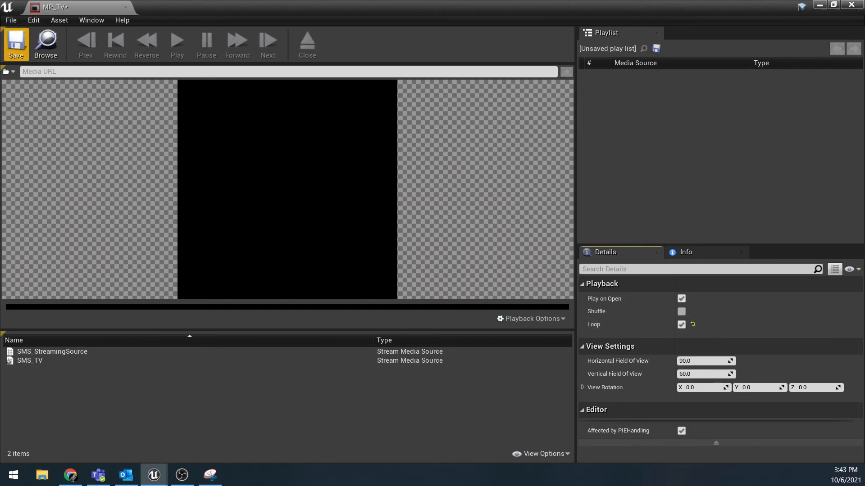
left_click(15, 42)
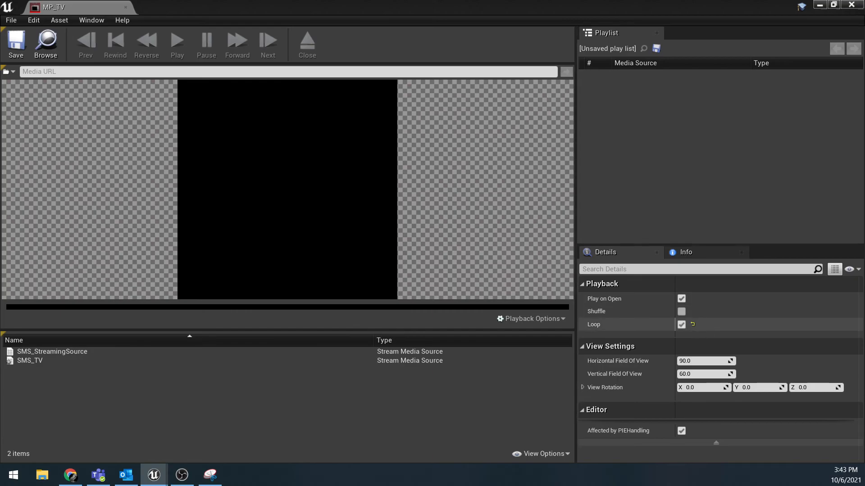
left_click(851, 5)
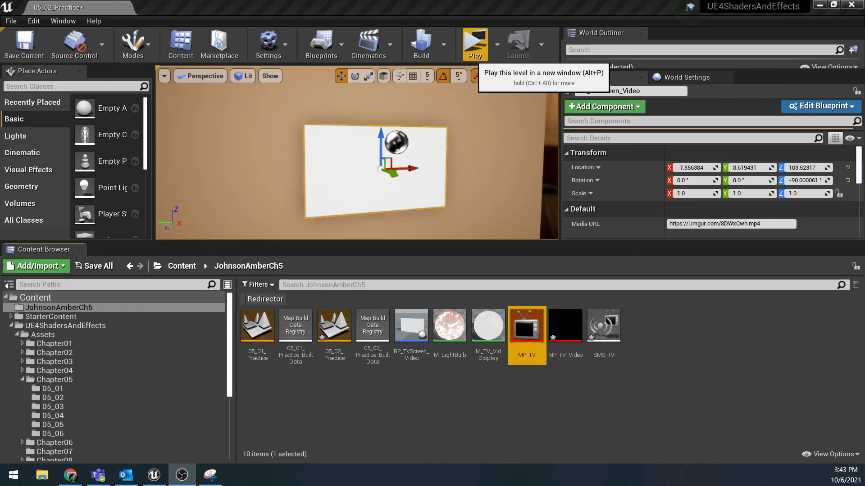
Play the level in a preview window to check the video on the TV screen, stop the preview, and select the MP_TV asset.
left_click(475, 45)
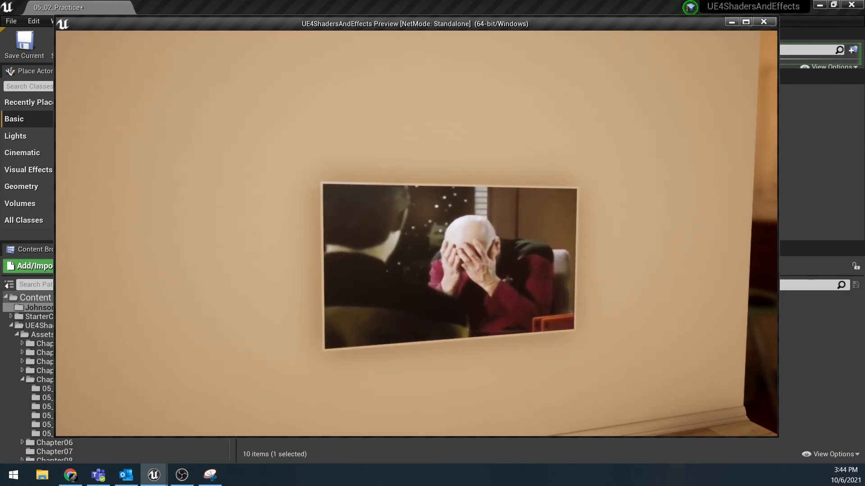
left_click_drag(415, 23, 419, 68)
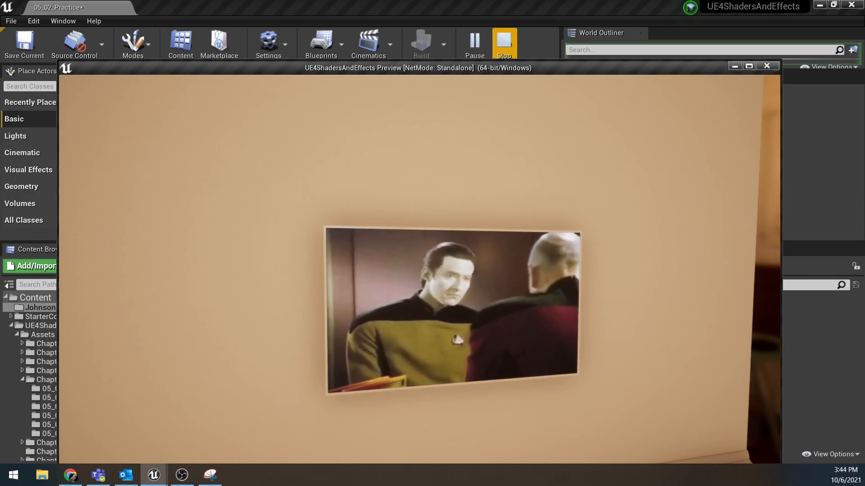
left_click(505, 44)
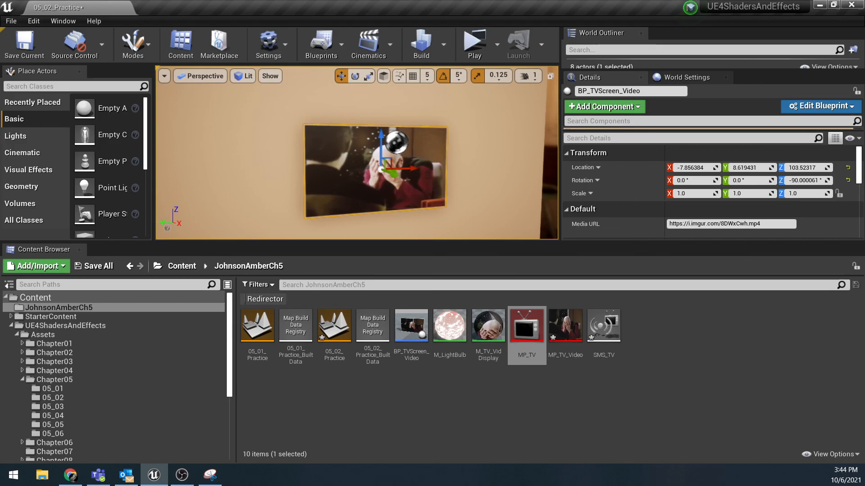
left_click(527, 333)
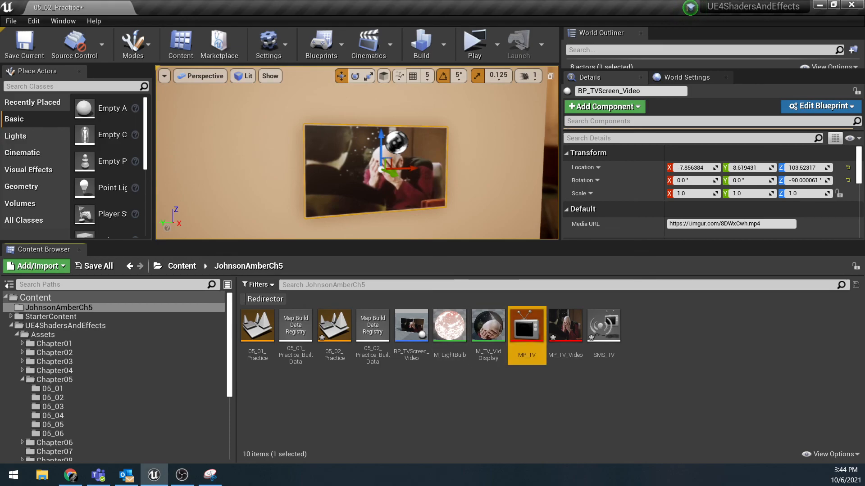